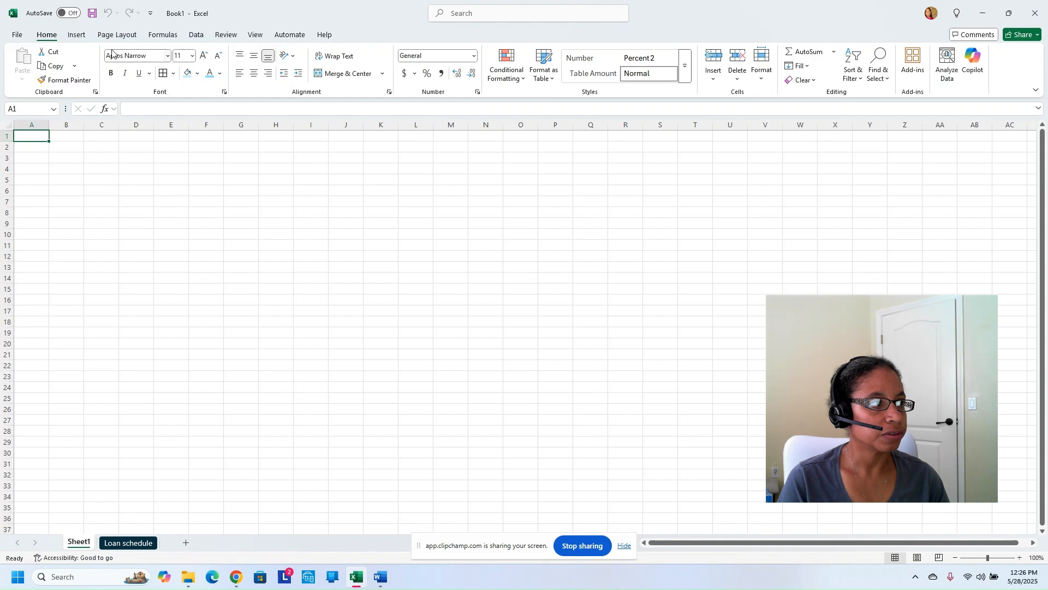
Look over the Insert tab features, then switch the ribbon to Page Layout
{"action": "left_click", "coordinate": [80, 35]}
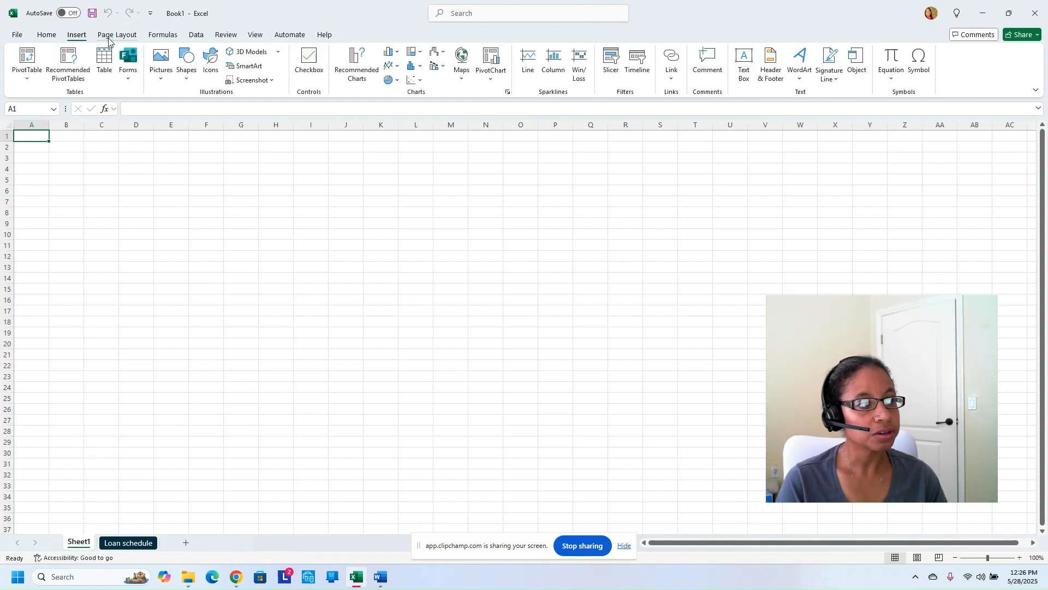
{"action": "left_click", "coordinate": [108, 36]}
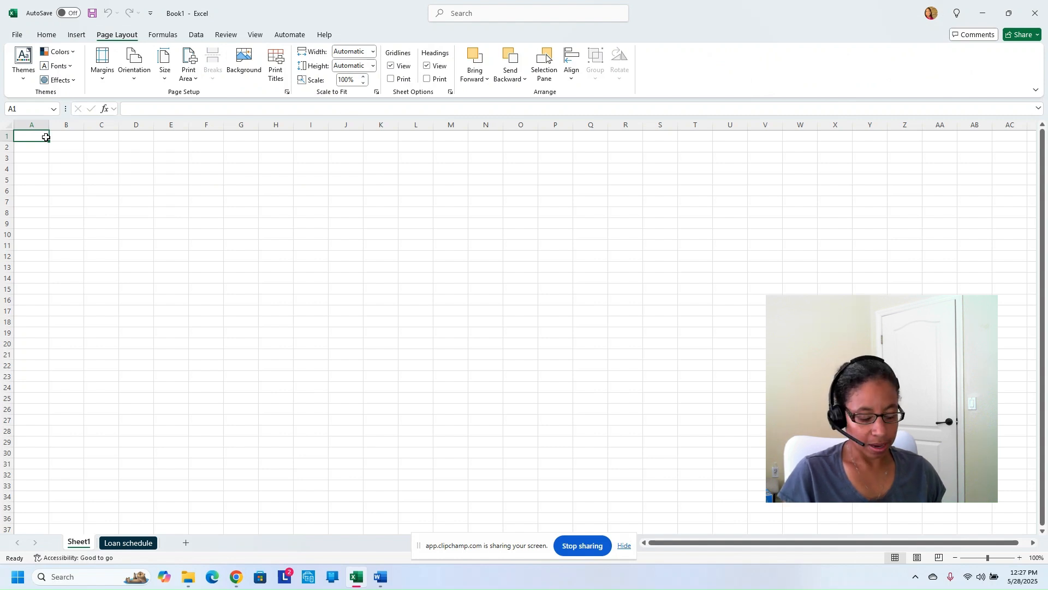
Enter 'Type anything you want here' in A1 and 'Text 2' in B1
{"action": "type", "text": "Ty"}
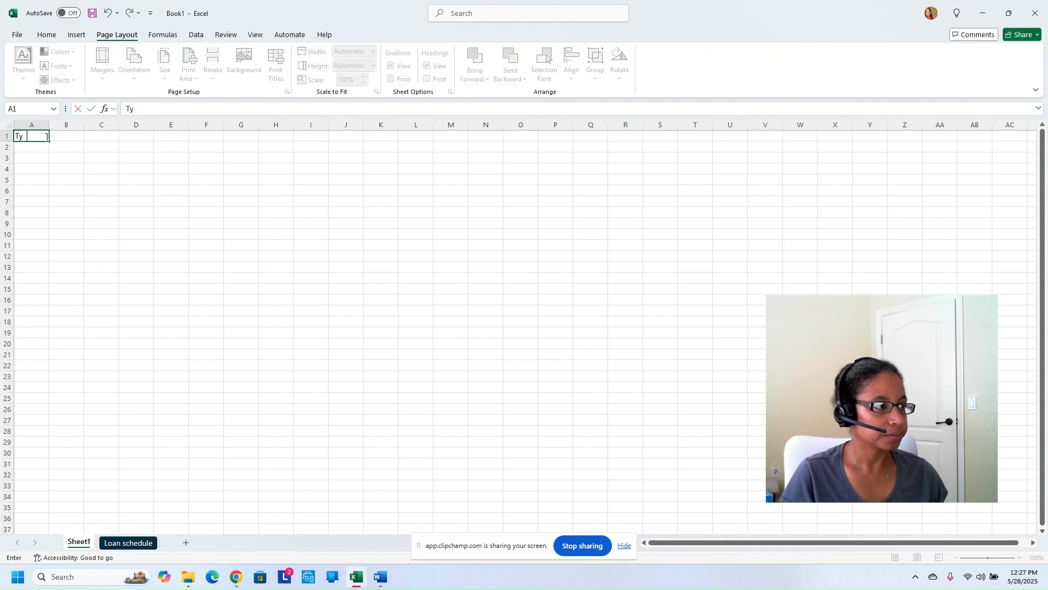
{"action": "type", "text": "pe anythin"}
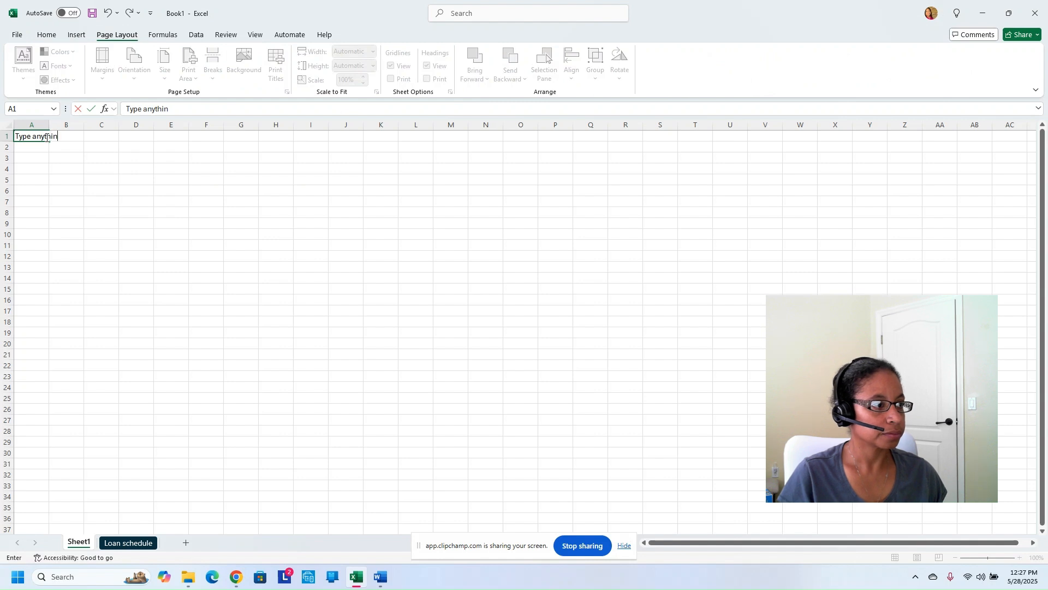
{"action": "type", "text": "g you want here"}
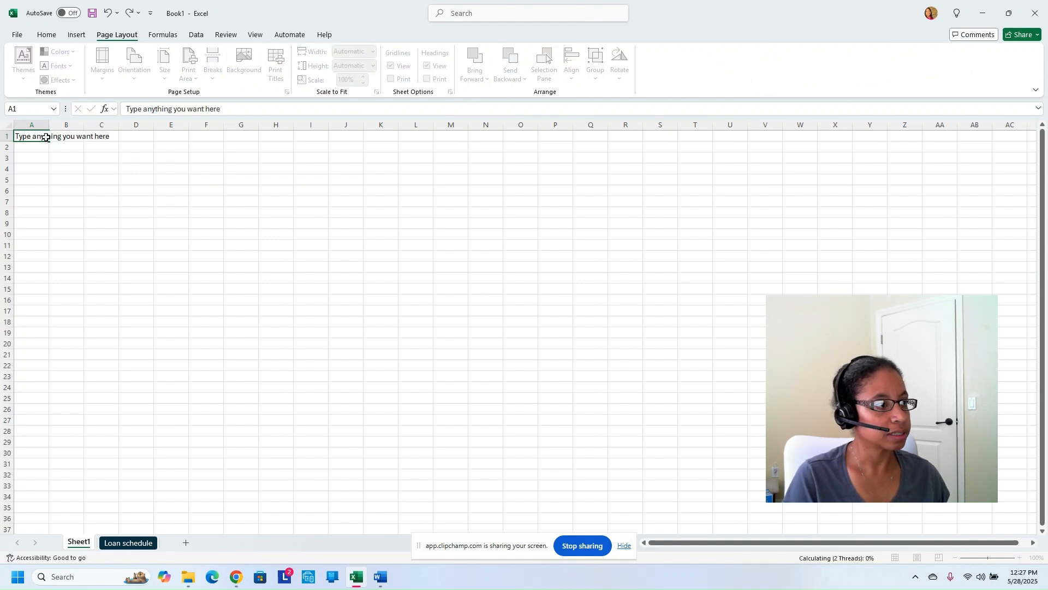
{"action": "key", "text": "Return"}
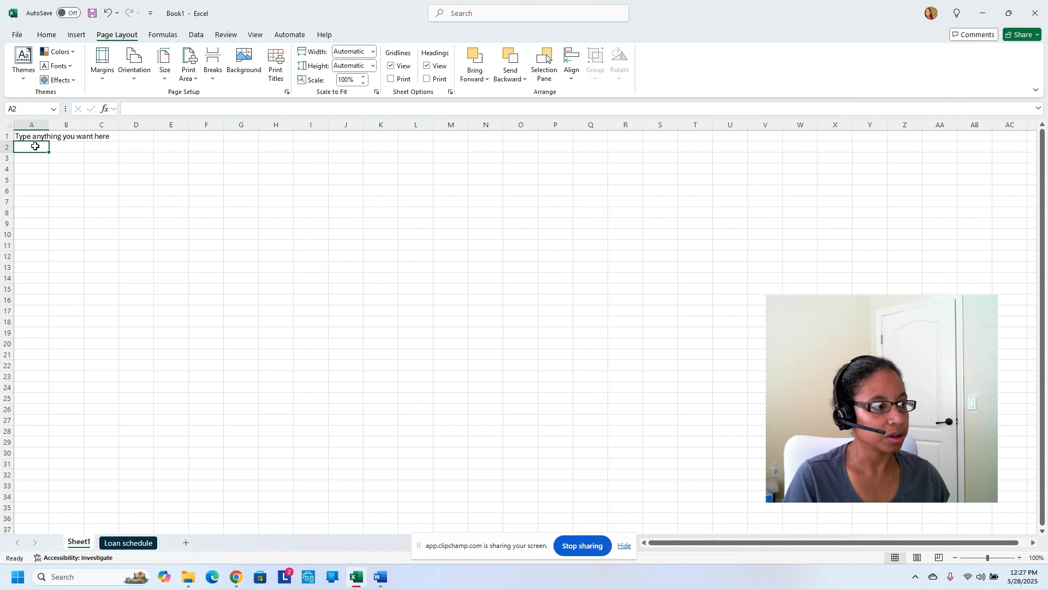
{"action": "left_click", "coordinate": [69, 138]}
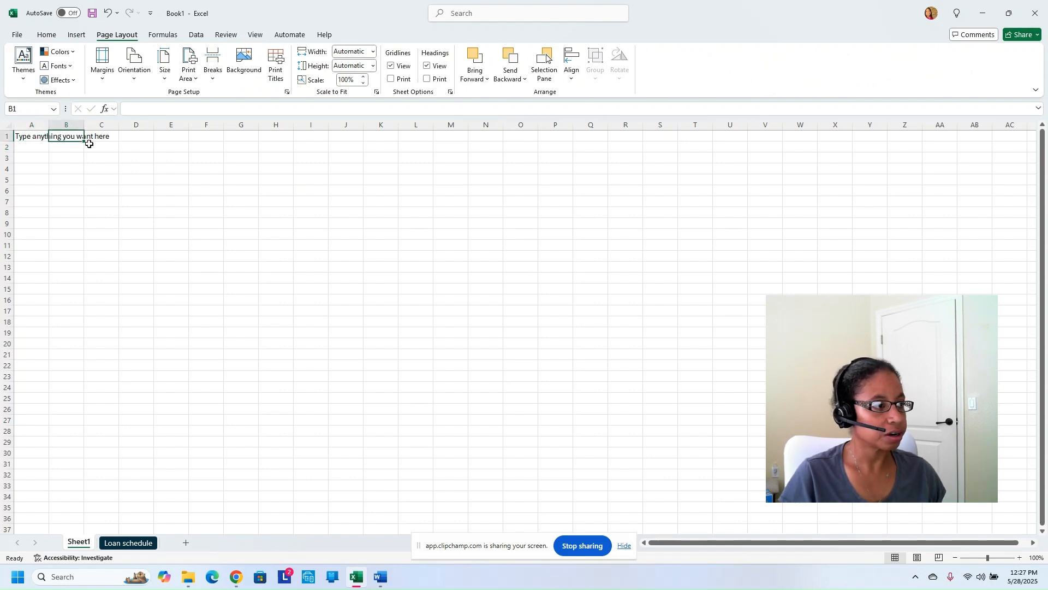
{"action": "type", "text": "Text 2"}
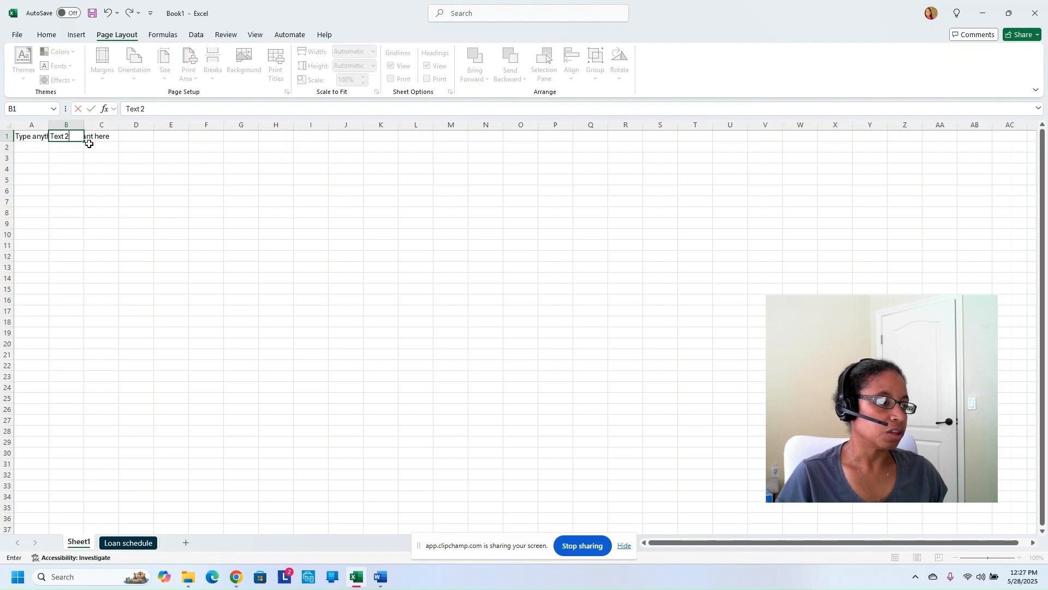
{"action": "key", "text": "Tab"}
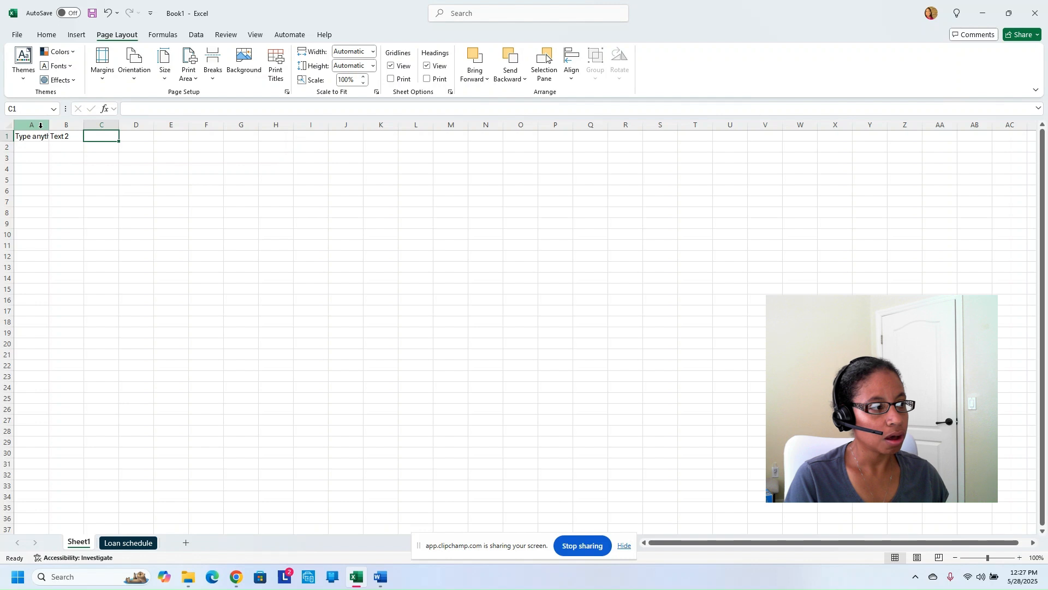
Autofit column A, then narrow it back to a width of about 13.14
{"action": "left_click", "coordinate": [40, 126]}
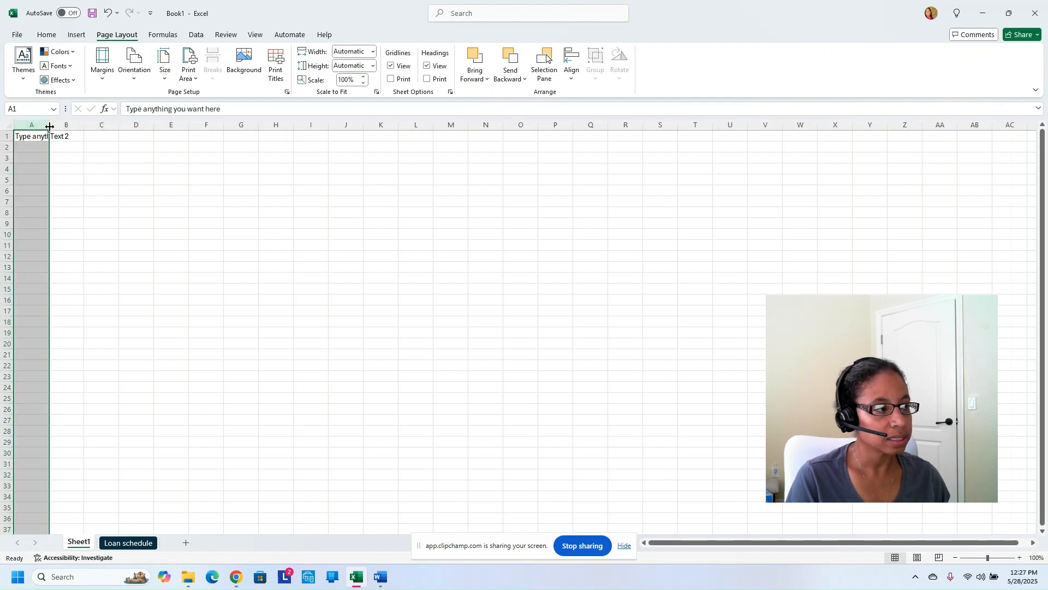
{"action": "double_click", "coordinate": [49, 127]}
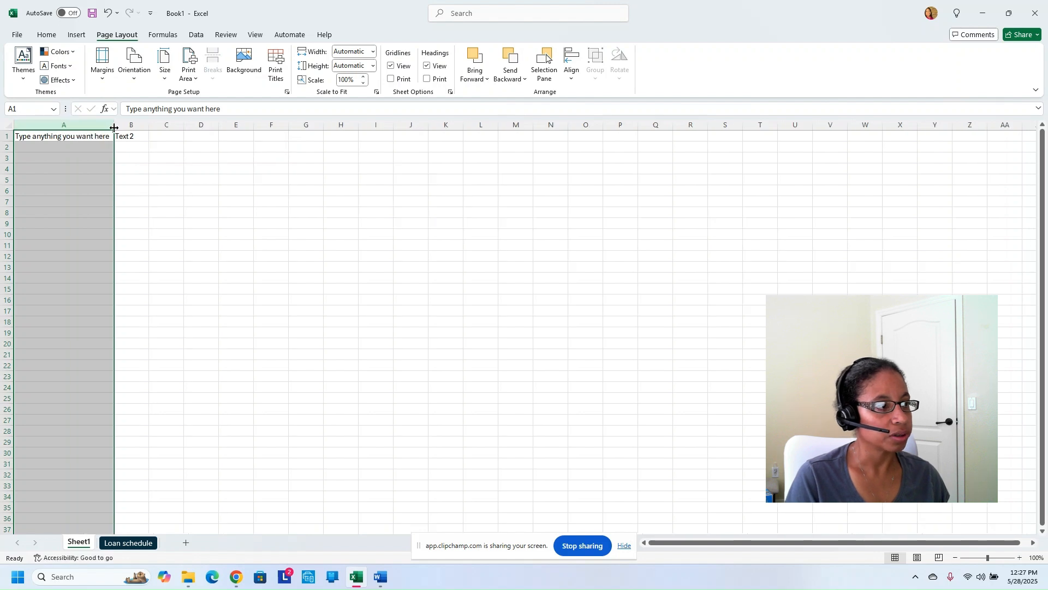
{"action": "left_click_drag", "start_coordinate": [115, 128], "coordinate": [67, 128]}
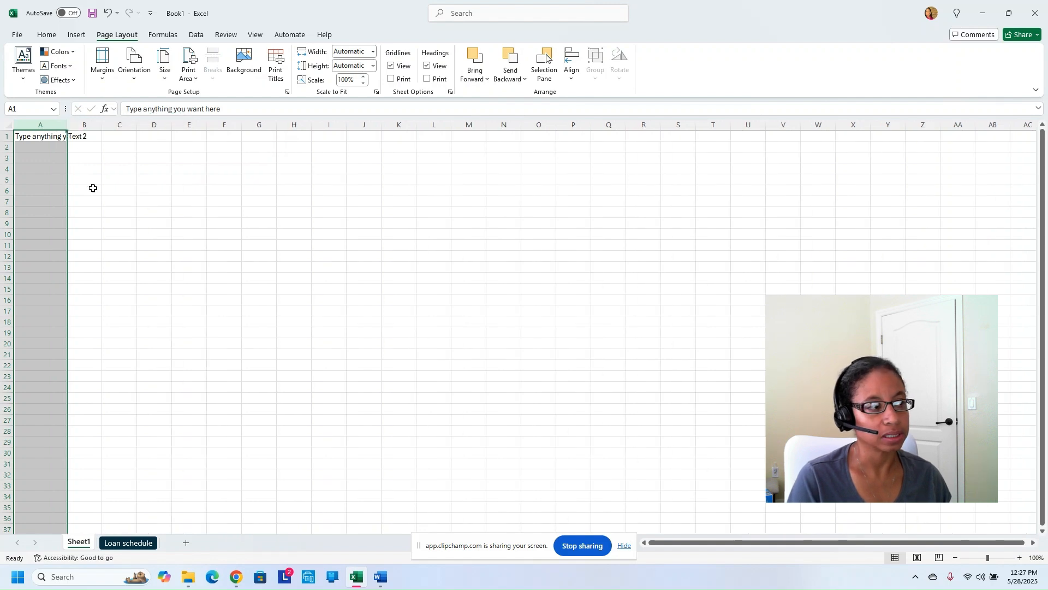
{"action": "left_click", "coordinate": [78, 157]}
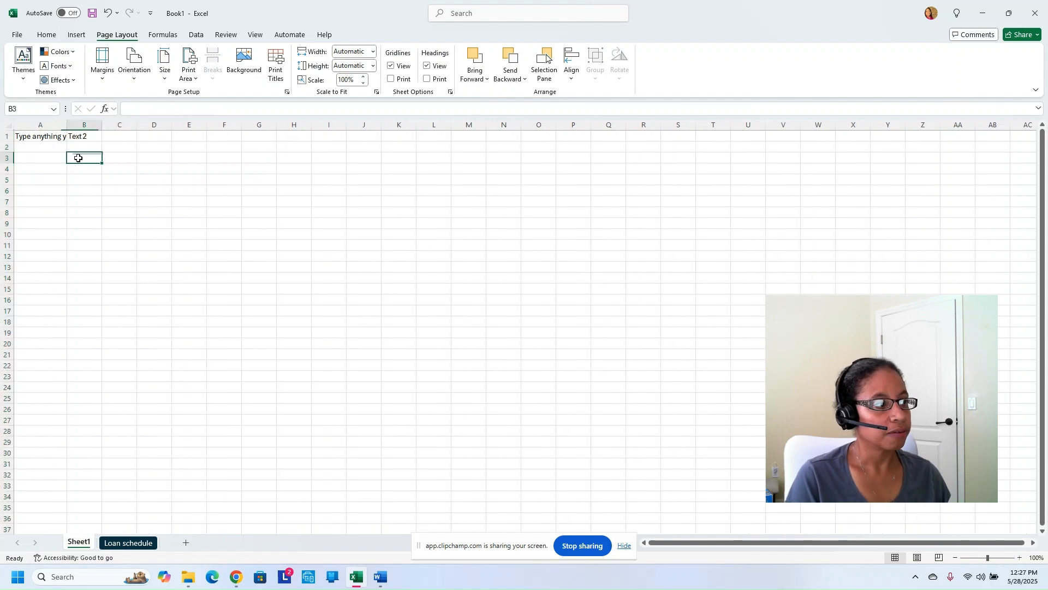
{"action": "left_click", "coordinate": [52, 137]}
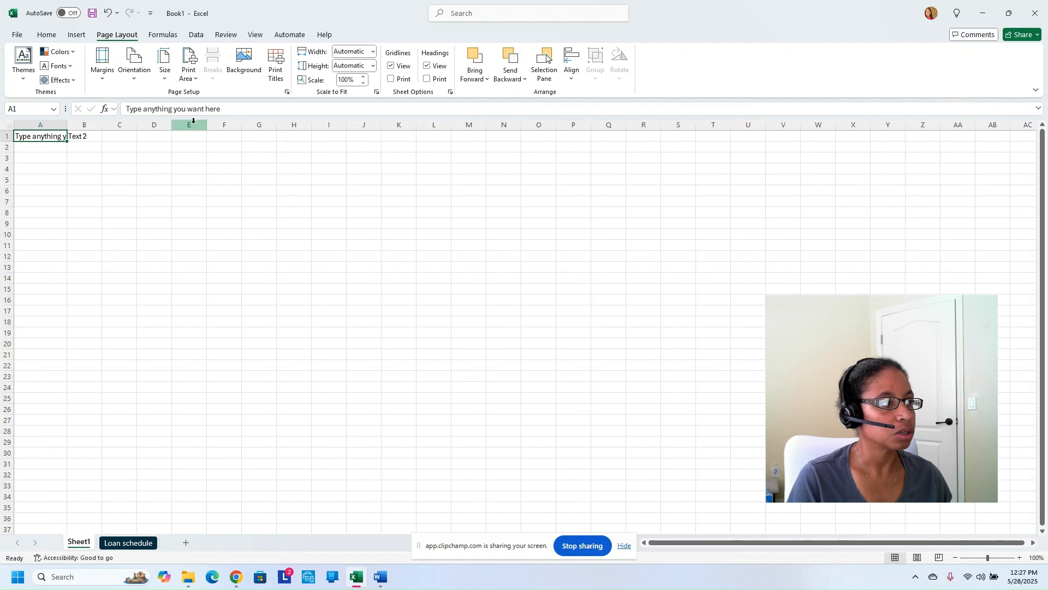
Turn on Wrap Text for cell A1
{"action": "left_click", "coordinate": [48, 34]}
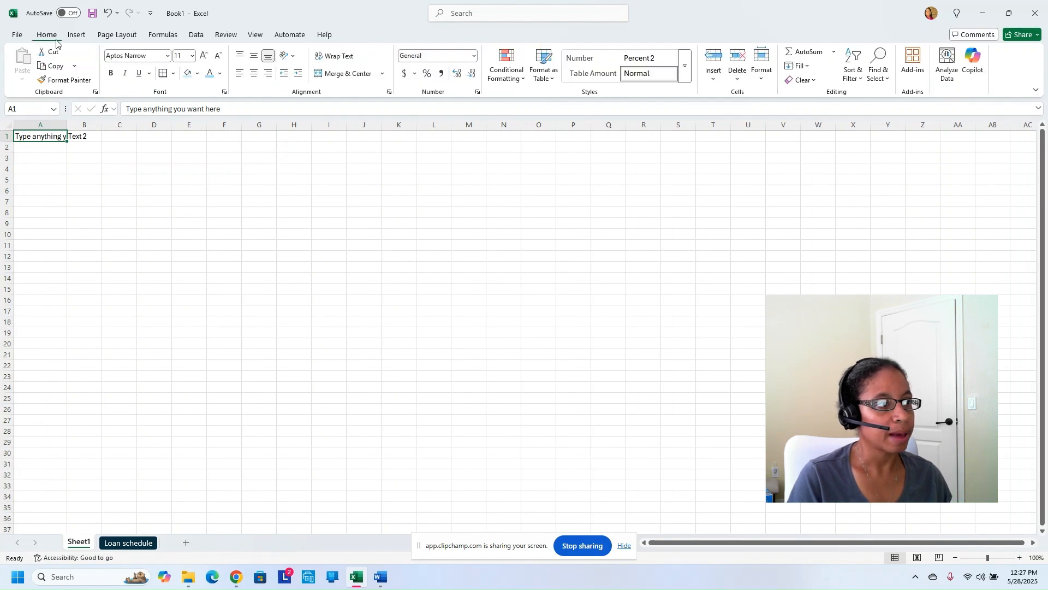
{"action": "left_click", "coordinate": [328, 57]}
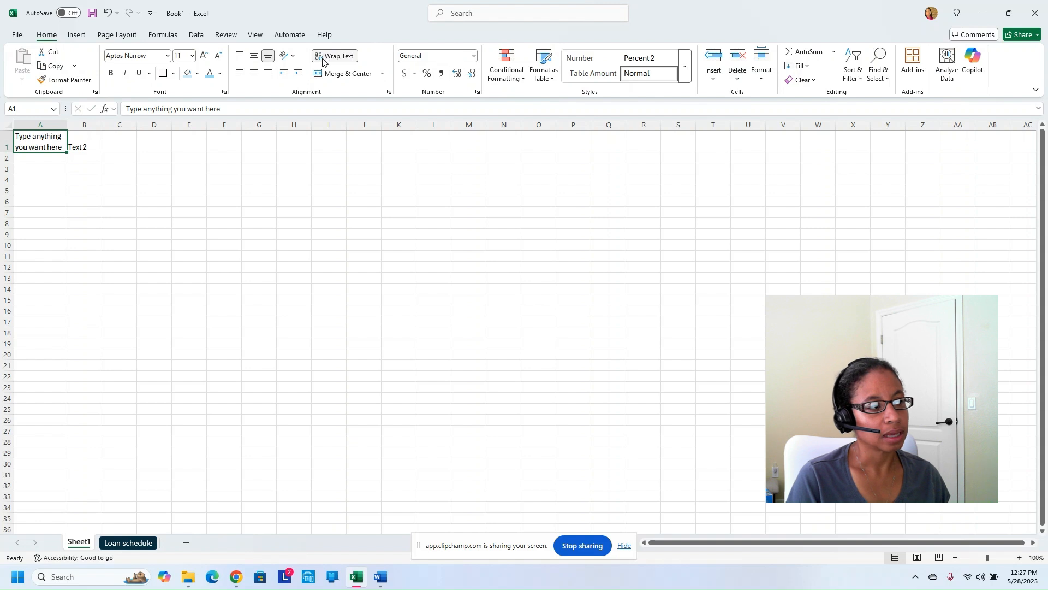
{"action": "left_click", "coordinate": [37, 156]}
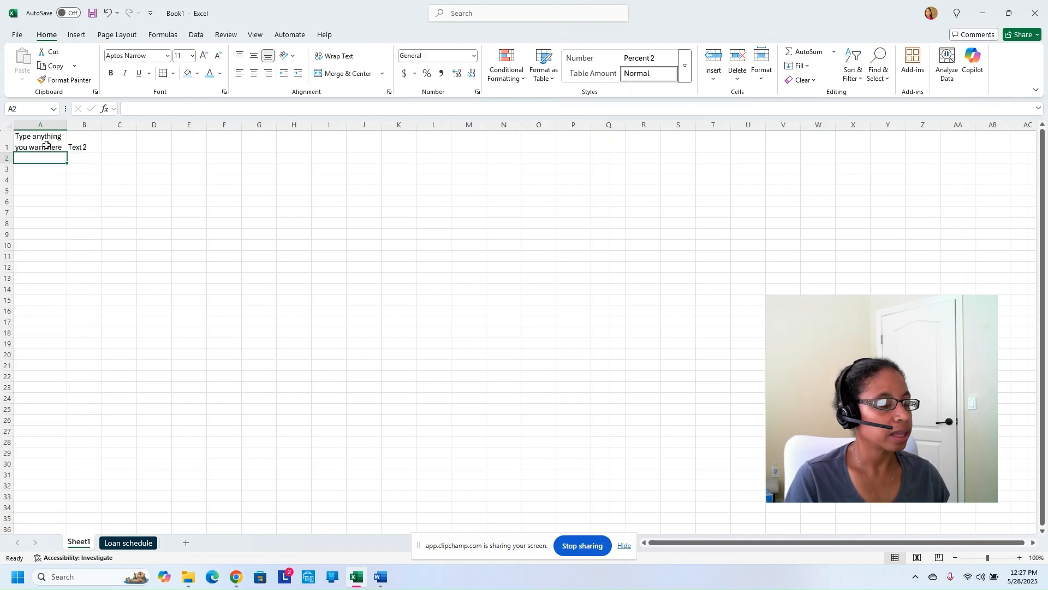
Apply the Aharoni font to cell A1
{"action": "left_click_drag", "start_coordinate": [46, 145], "coordinate": [80, 147]}
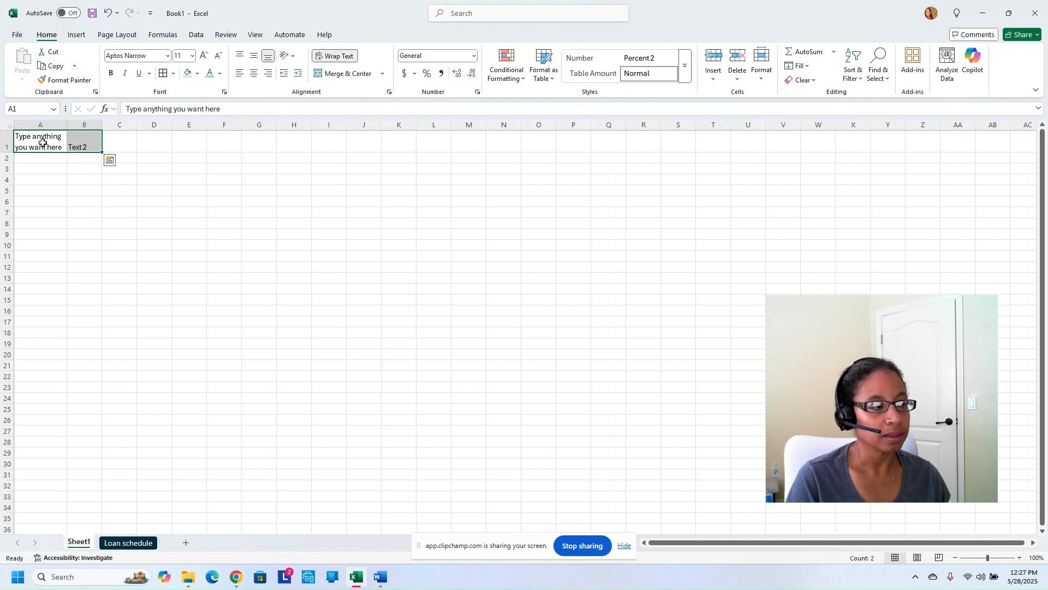
{"action": "left_click_drag", "start_coordinate": [43, 143], "coordinate": [77, 145]}
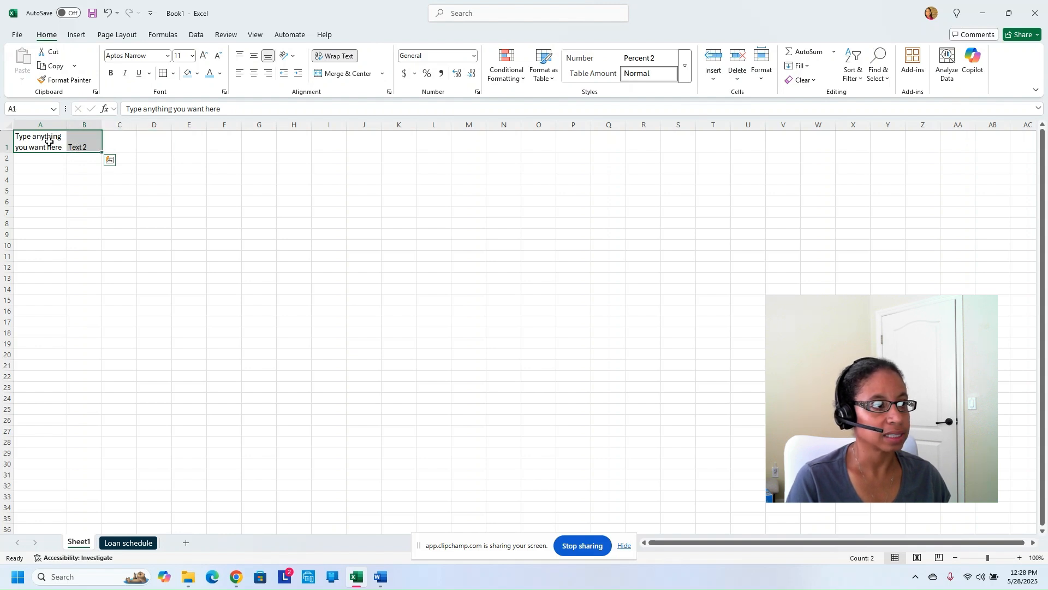
{"action": "left_click", "coordinate": [49, 144]}
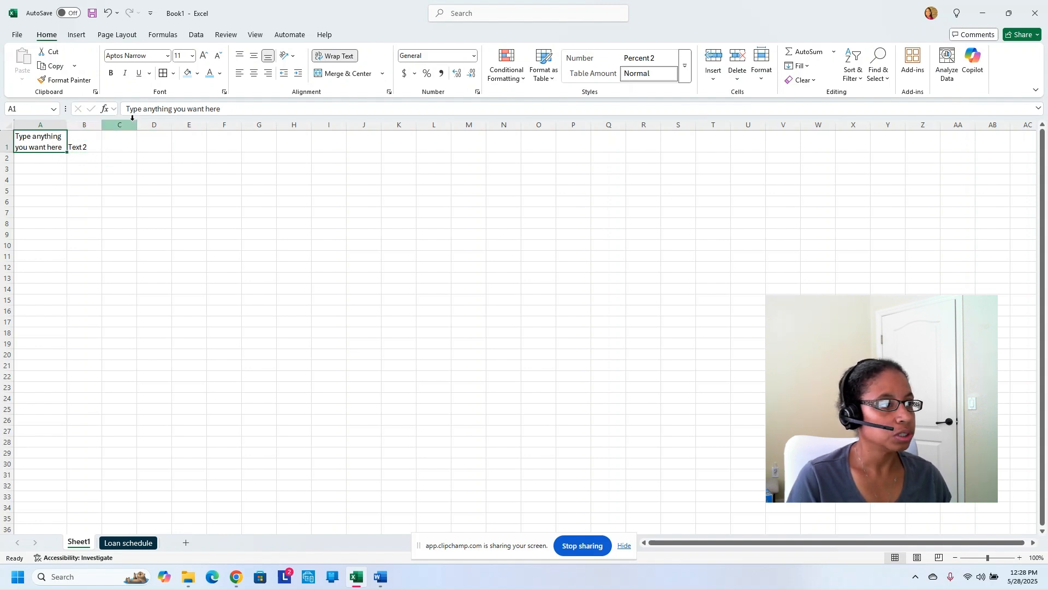
{"action": "left_click", "coordinate": [167, 58]}
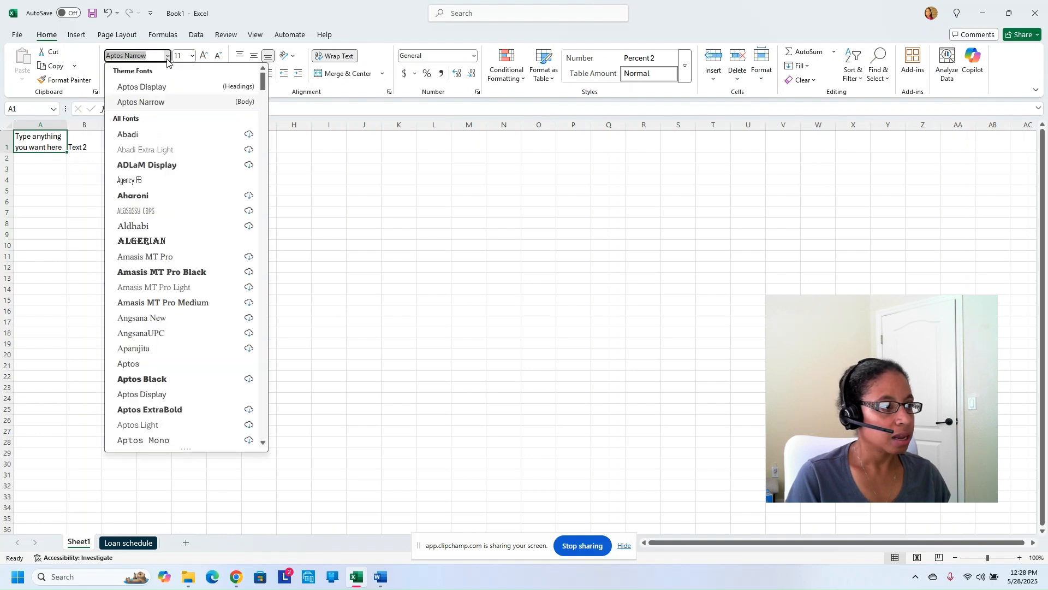
{"action": "left_click", "coordinate": [155, 198]}
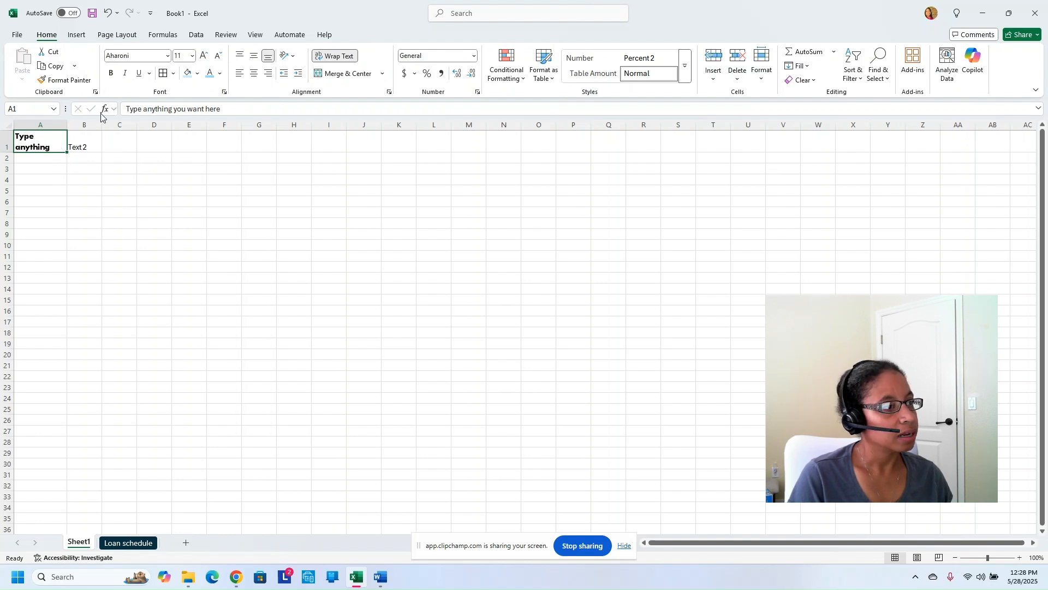
Autofit row 1's height so all four wrapped lines of A1 show
{"action": "double_click", "coordinate": [10, 153]}
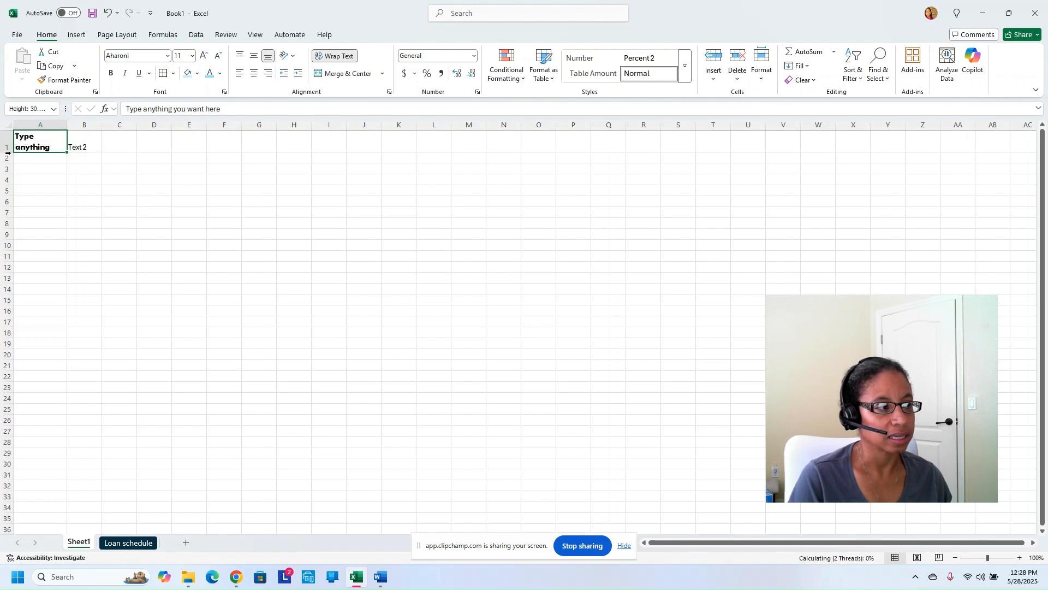
{"action": "left_click", "coordinate": [77, 166]}
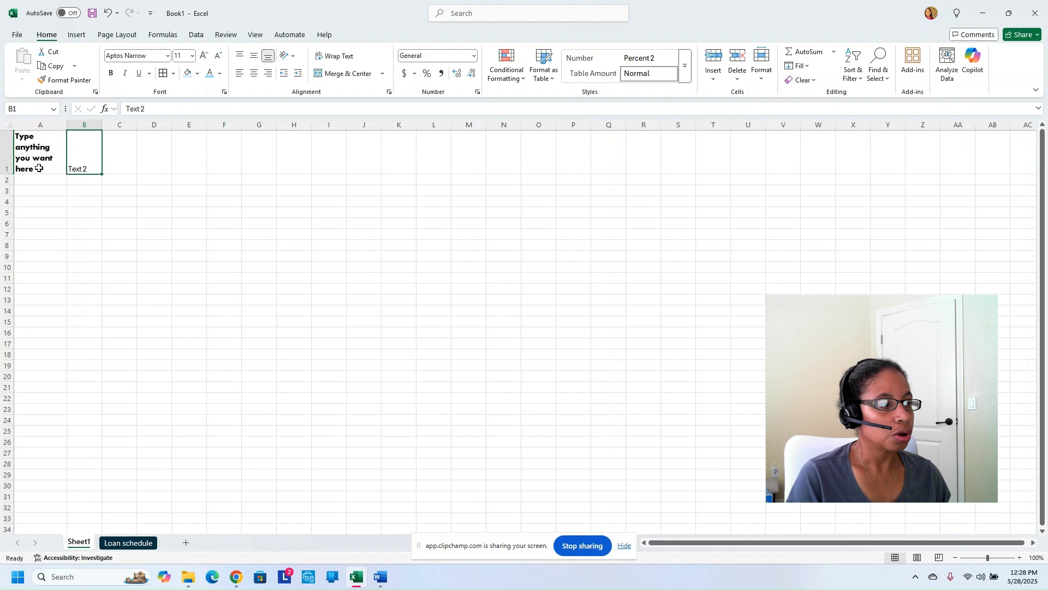
{"action": "left_click", "coordinate": [40, 163]}
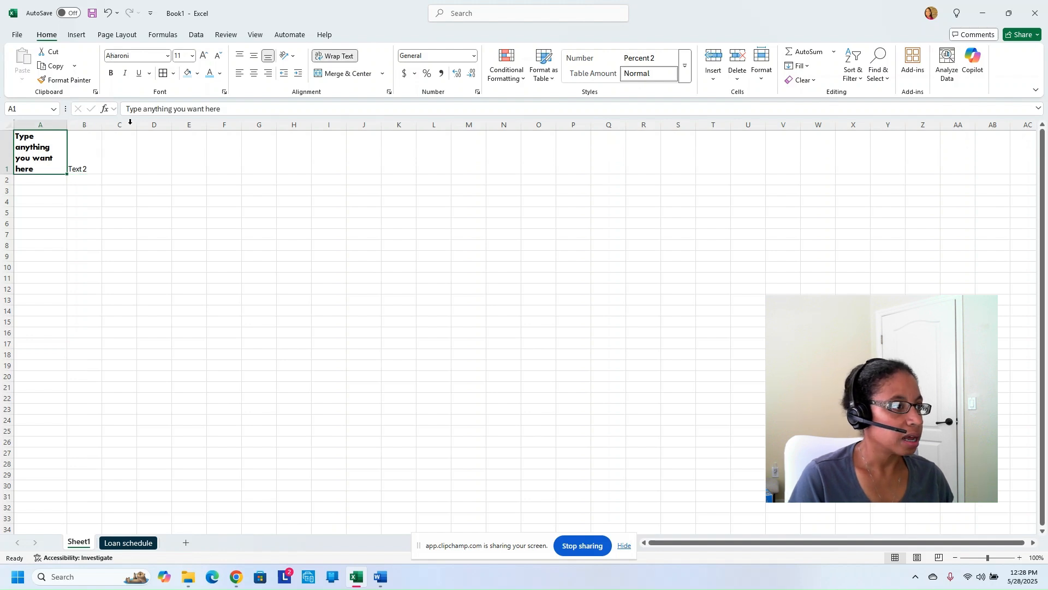
Fill cell A1 with a custom blue mixed in More Colors using the RGB model
{"action": "left_click", "coordinate": [198, 74]}
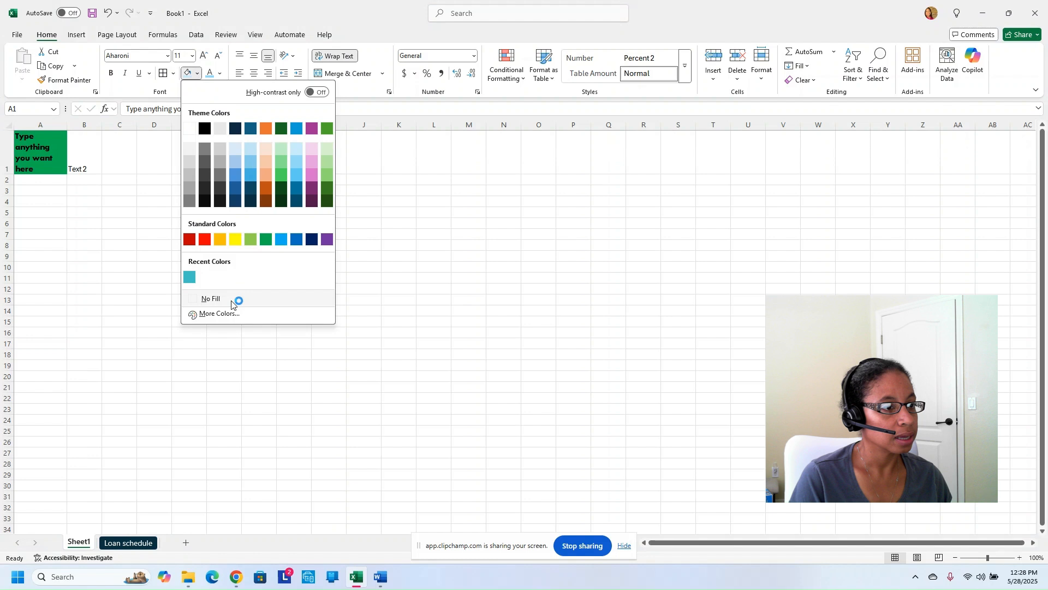
{"action": "left_click", "coordinate": [207, 313]}
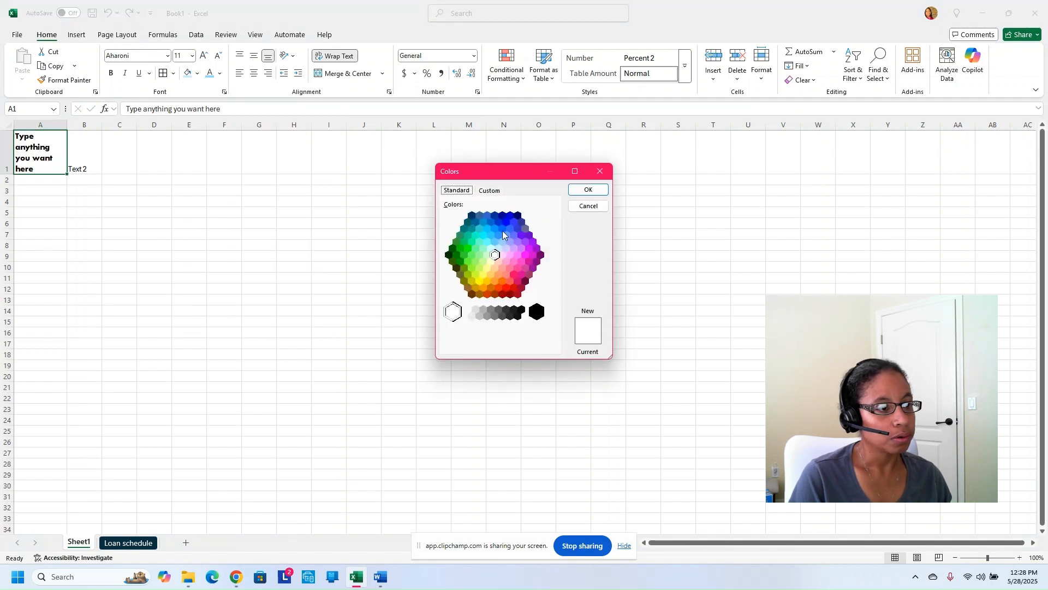
{"action": "left_click", "coordinate": [491, 194]}
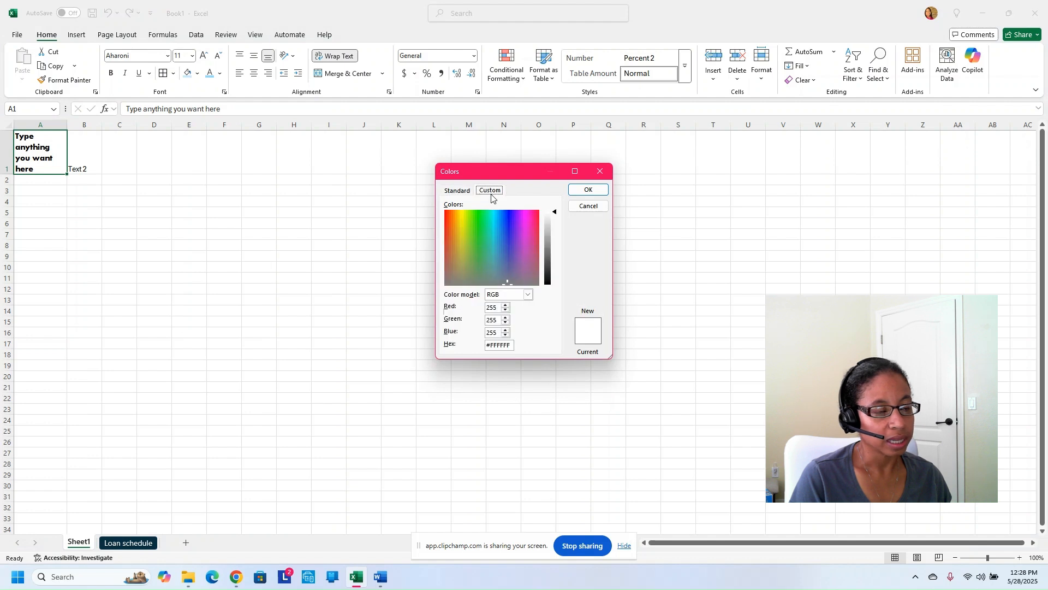
{"action": "left_click", "coordinate": [524, 240]}
{"action": "left_click", "coordinate": [498, 239]}
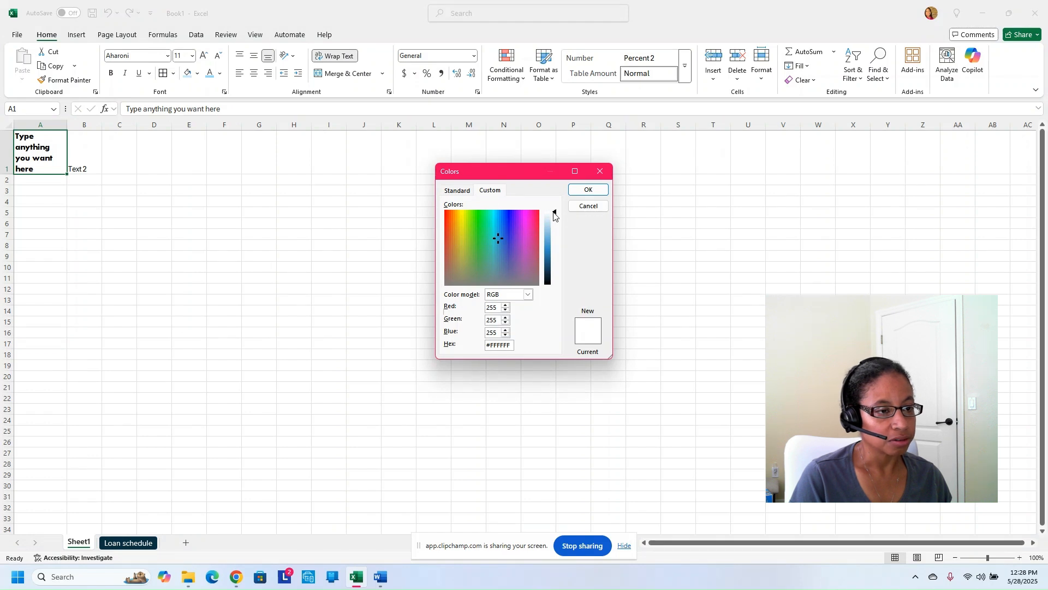
{"action": "left_click_drag", "start_coordinate": [554, 214], "coordinate": [554, 246]}
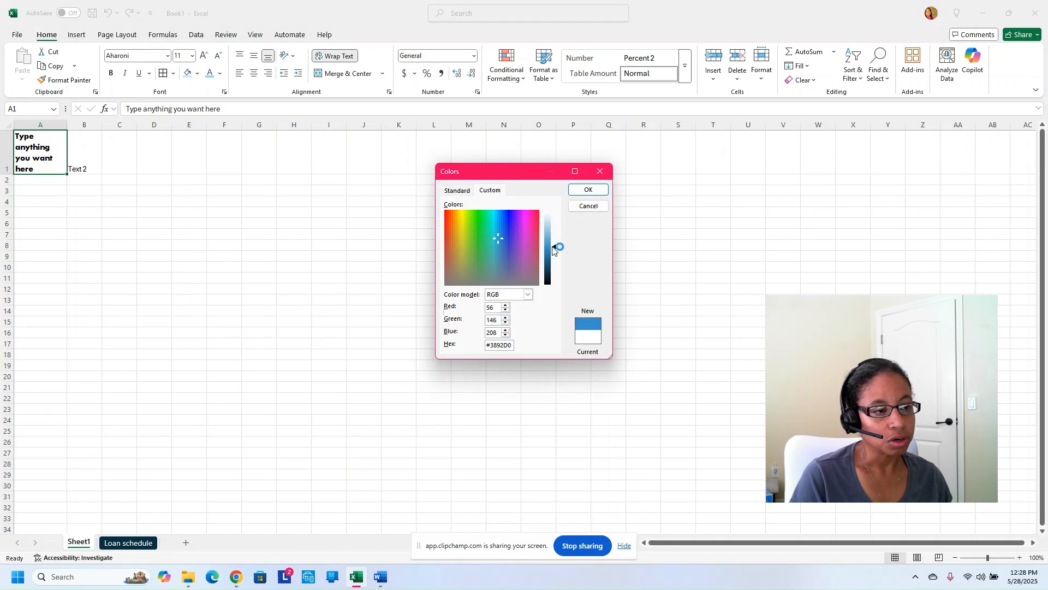
{"action": "double_click", "coordinate": [500, 345]}
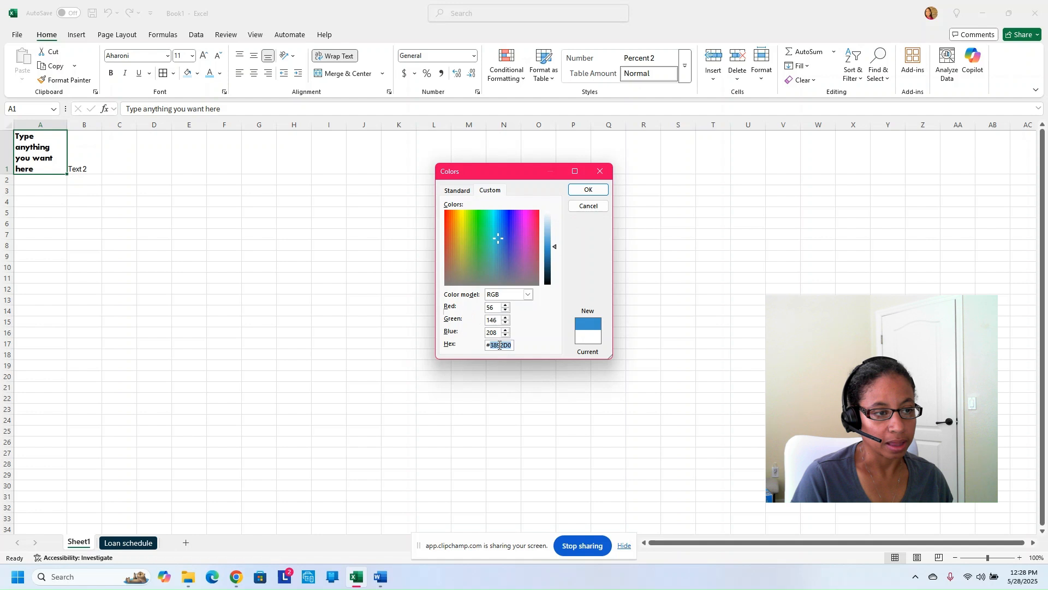
{"action": "left_click", "coordinate": [529, 295]}
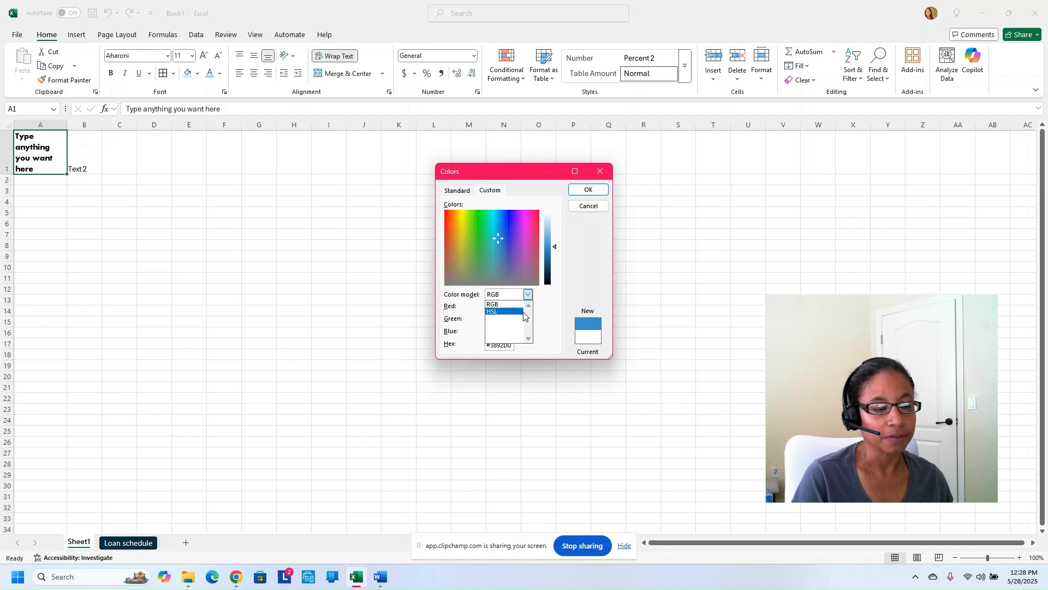
{"action": "left_click", "coordinate": [543, 313]}
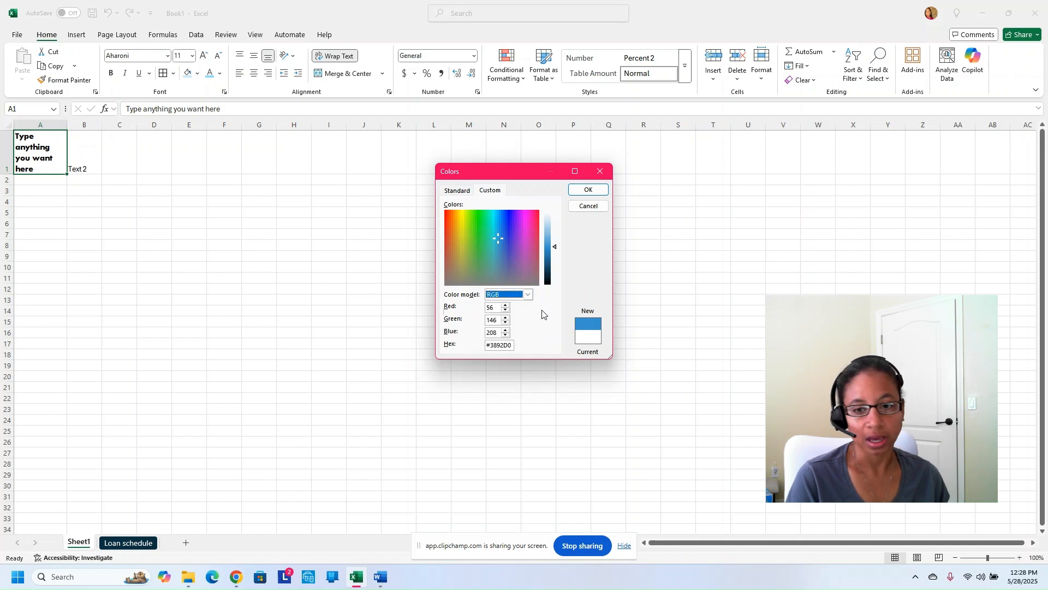
{"action": "left_click", "coordinate": [592, 192]}
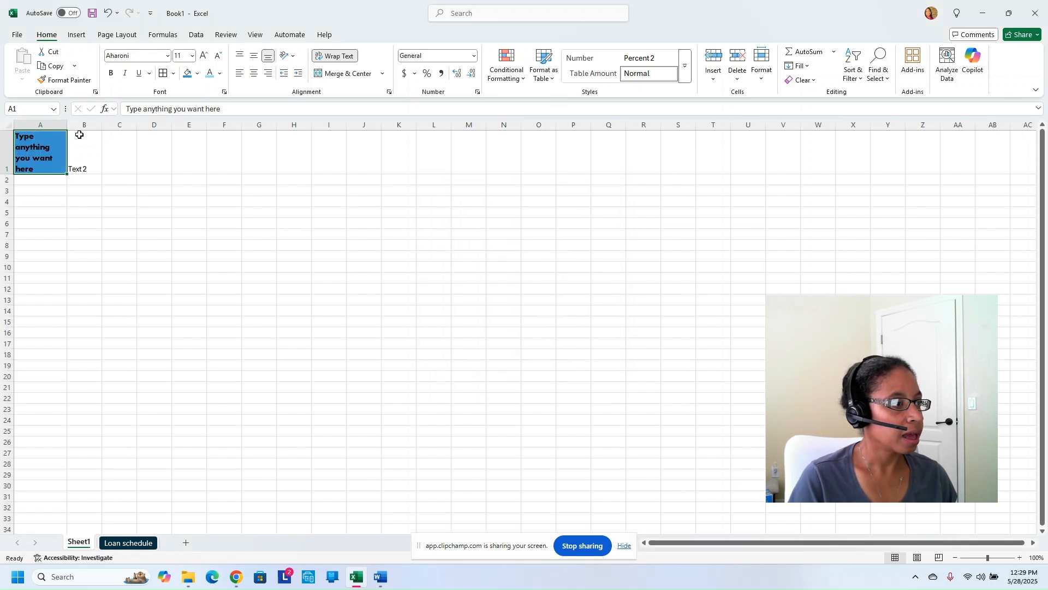
Fill cell B1 with orange
{"action": "left_click", "coordinate": [93, 155]}
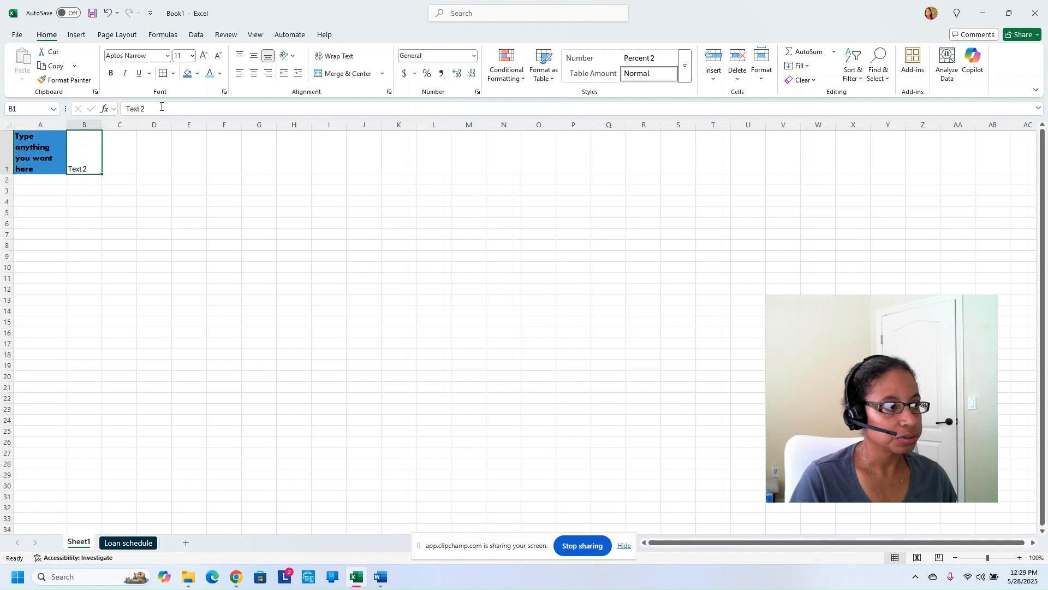
{"action": "left_click", "coordinate": [198, 74]}
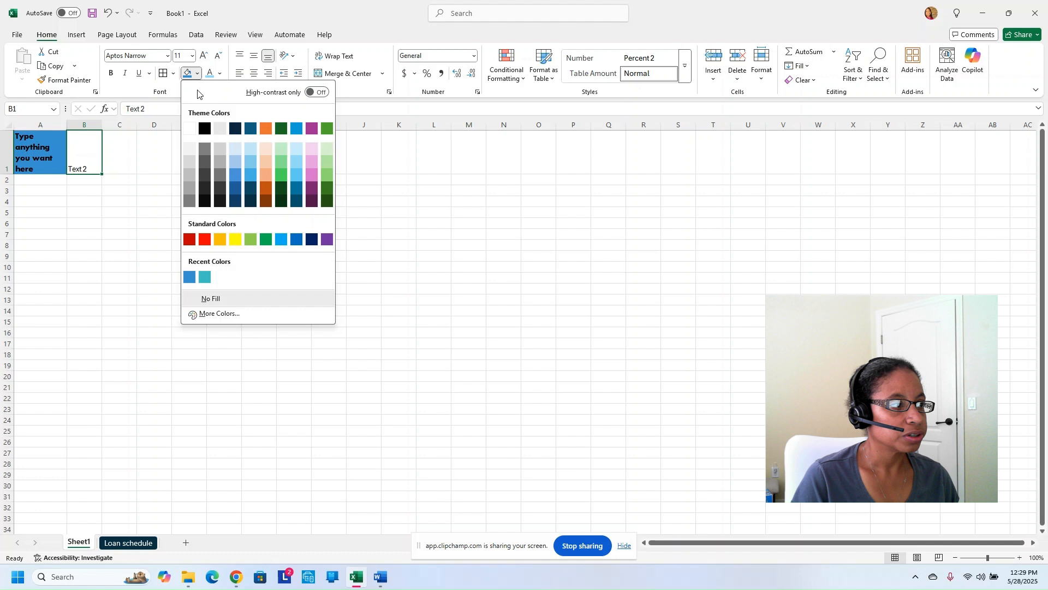
{"action": "left_click", "coordinate": [268, 130]}
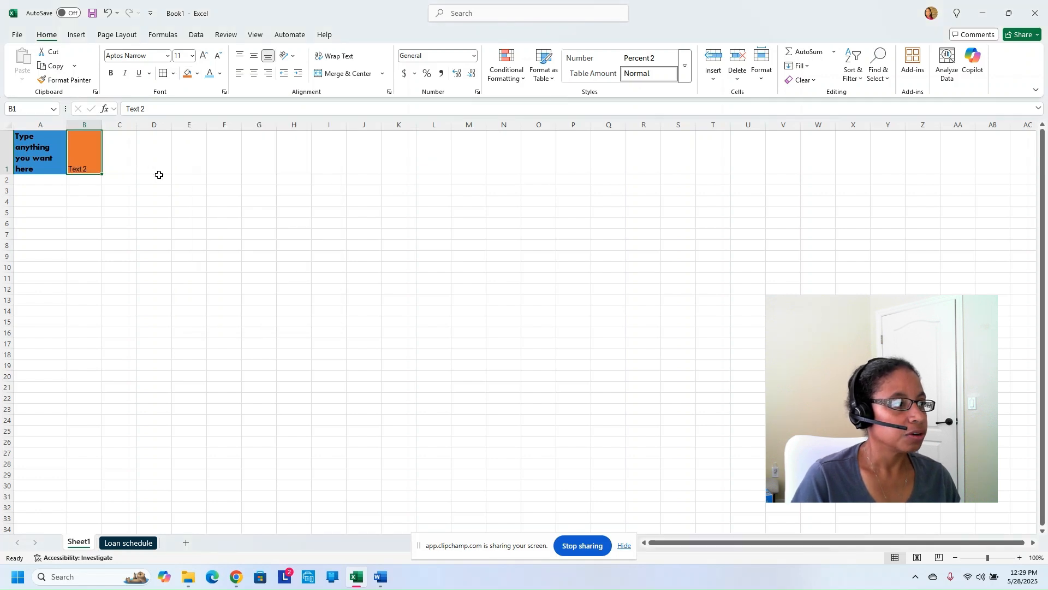
Align the text in A1 and B1 to the top and left
{"action": "left_click_drag", "start_coordinate": [54, 158], "coordinate": [90, 156]}
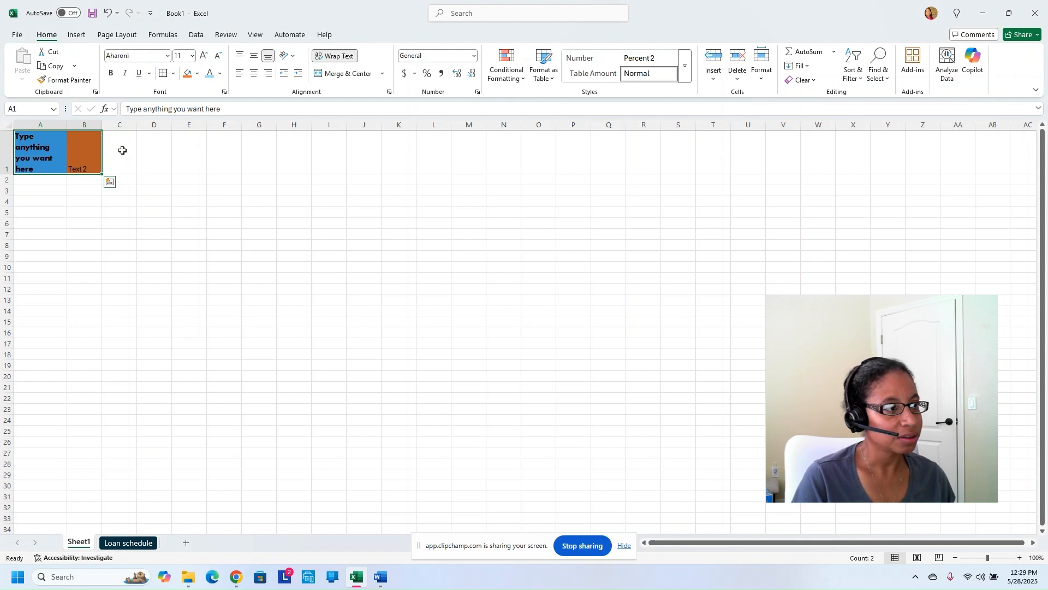
{"action": "left_click", "coordinate": [253, 58]}
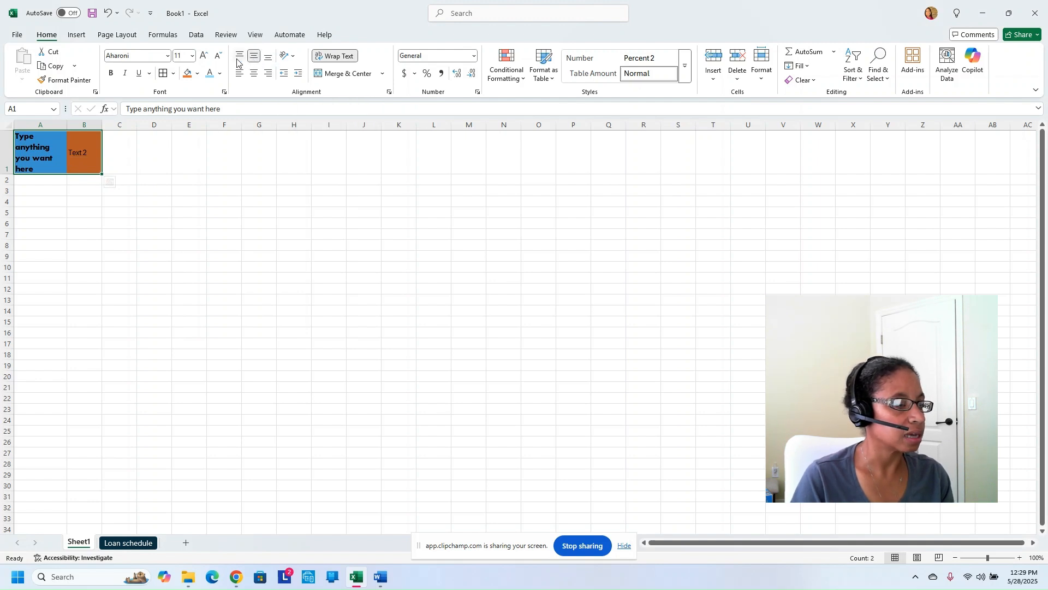
{"action": "left_click", "coordinate": [238, 59]}
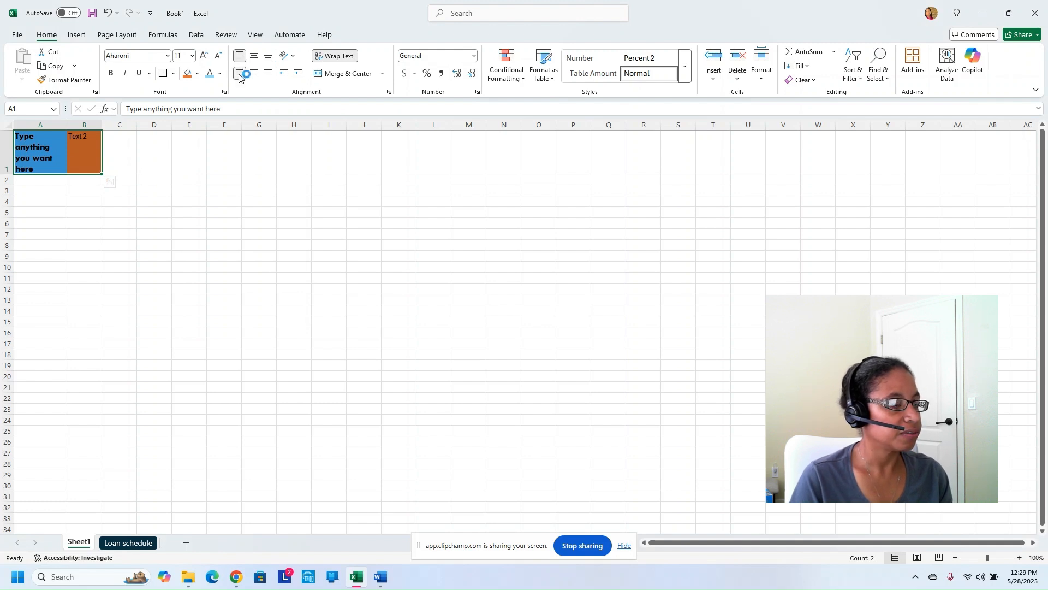
{"action": "left_click", "coordinate": [240, 73]}
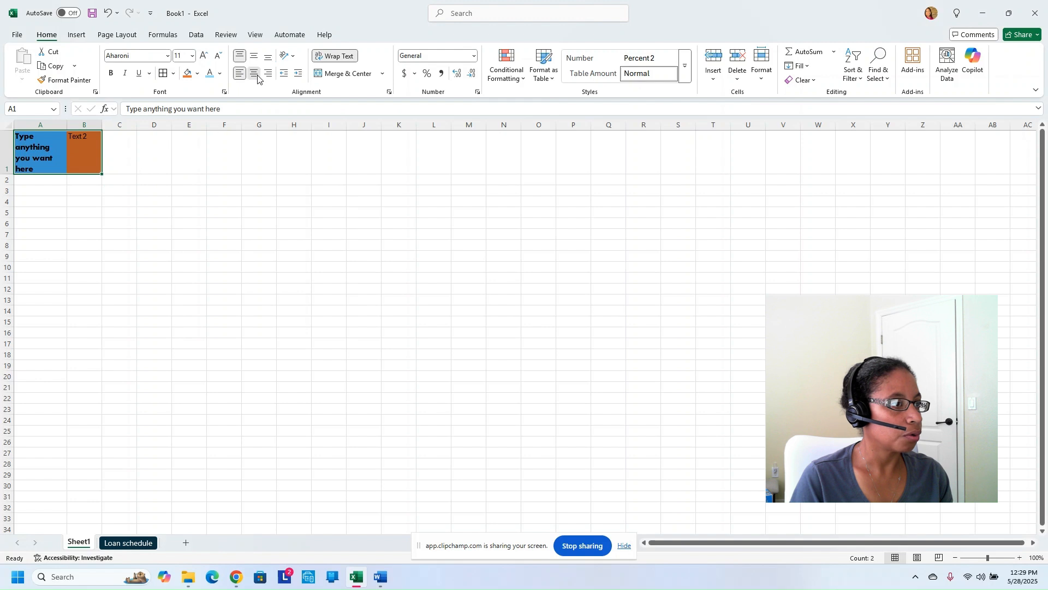
{"action": "left_click", "coordinate": [254, 76]}
{"action": "left_click", "coordinate": [269, 77]}
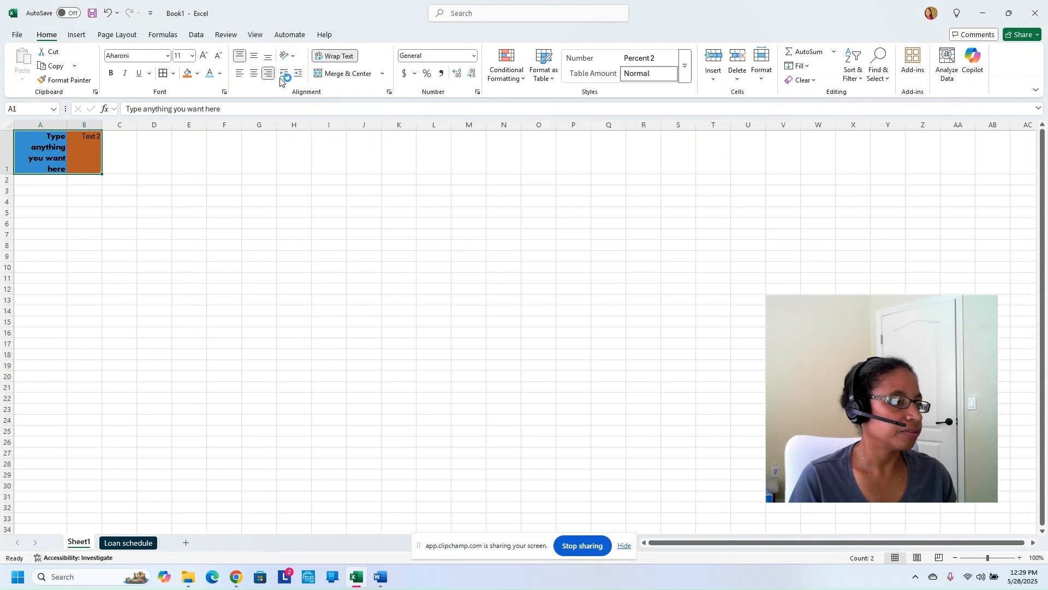
{"action": "left_click", "coordinate": [239, 75]}
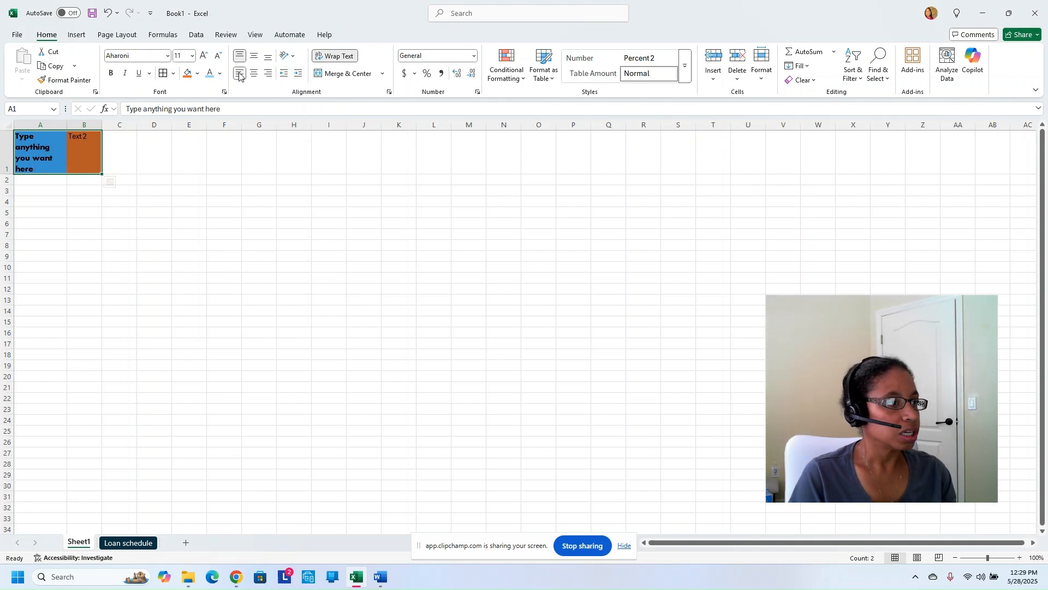
Leave text orientation unchanged and try merging A1 and B1, raising a merge warning
{"action": "left_click", "coordinate": [293, 57]}
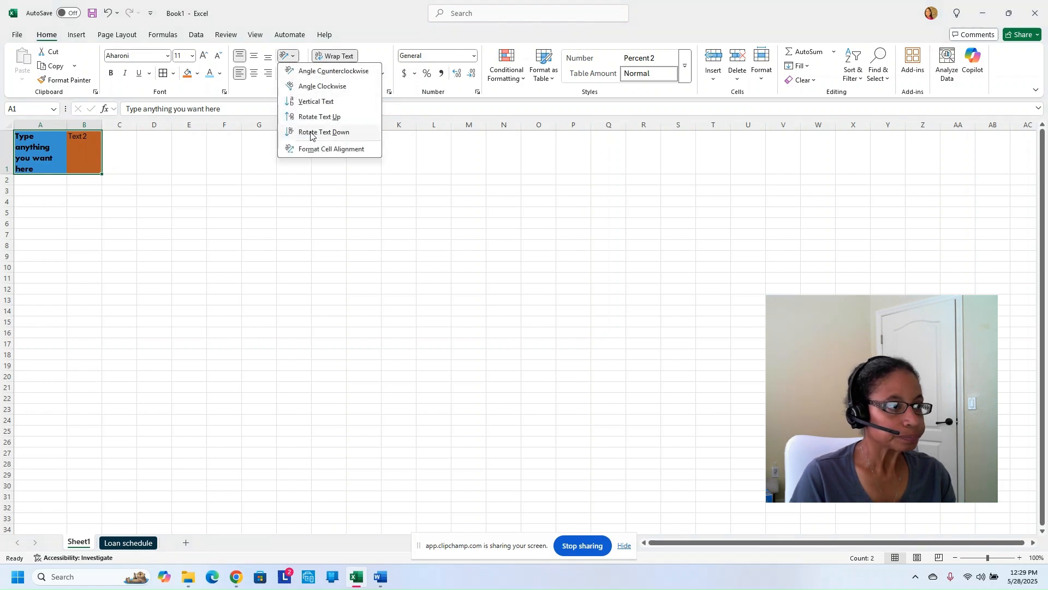
{"action": "left_click", "coordinate": [305, 60]}
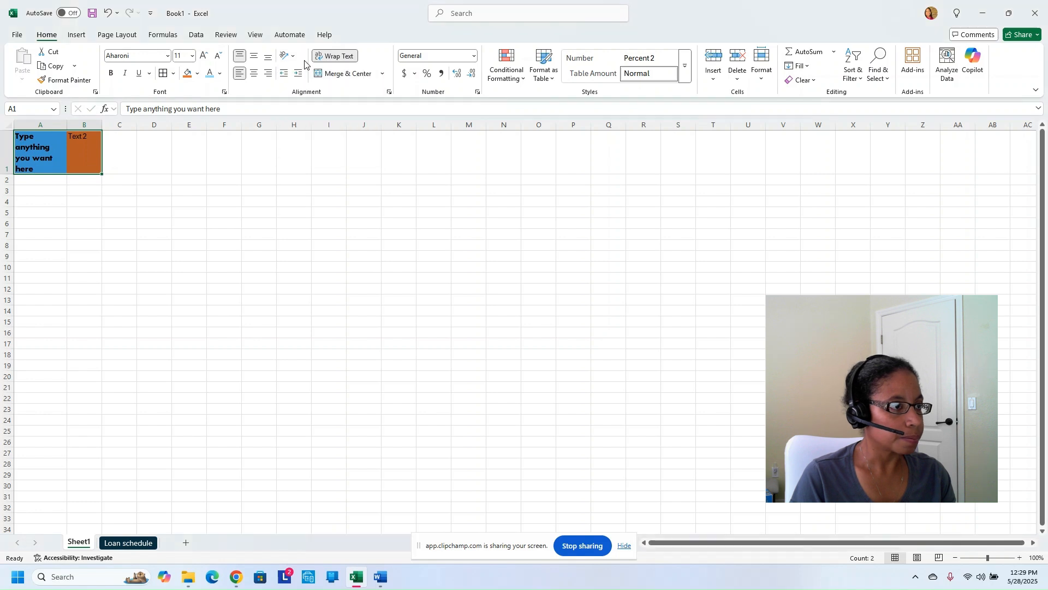
{"action": "left_click", "coordinate": [330, 76]}
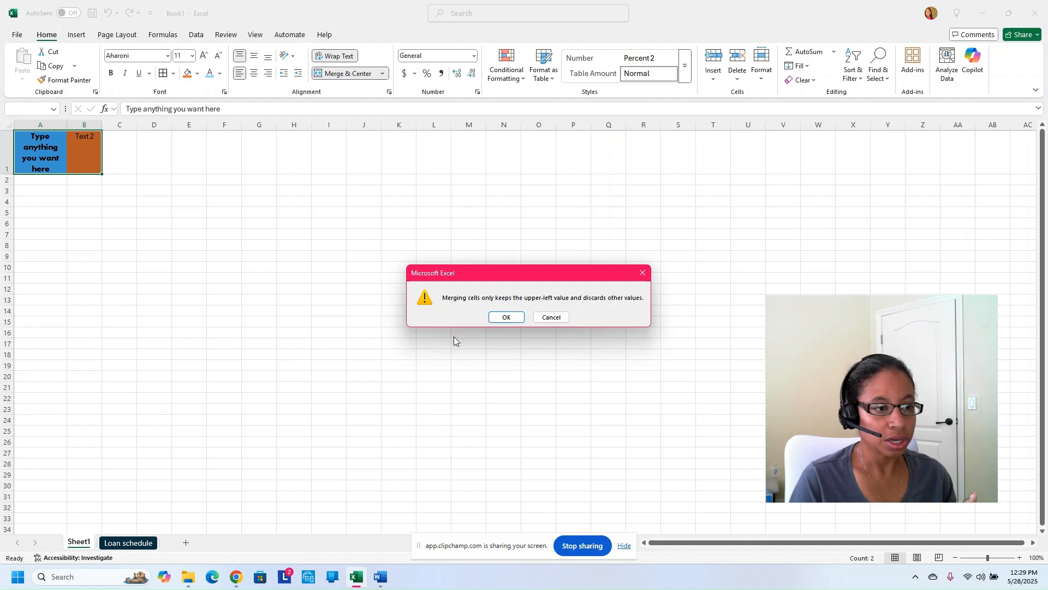
{"action": "left_click", "coordinate": [551, 317]}
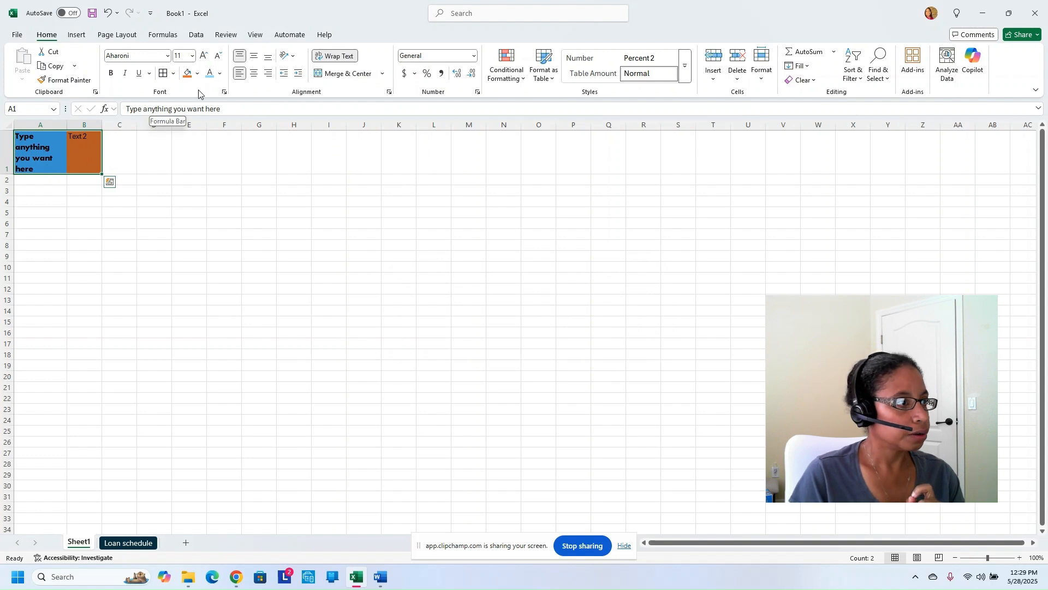
{"action": "left_click", "coordinate": [225, 91]}
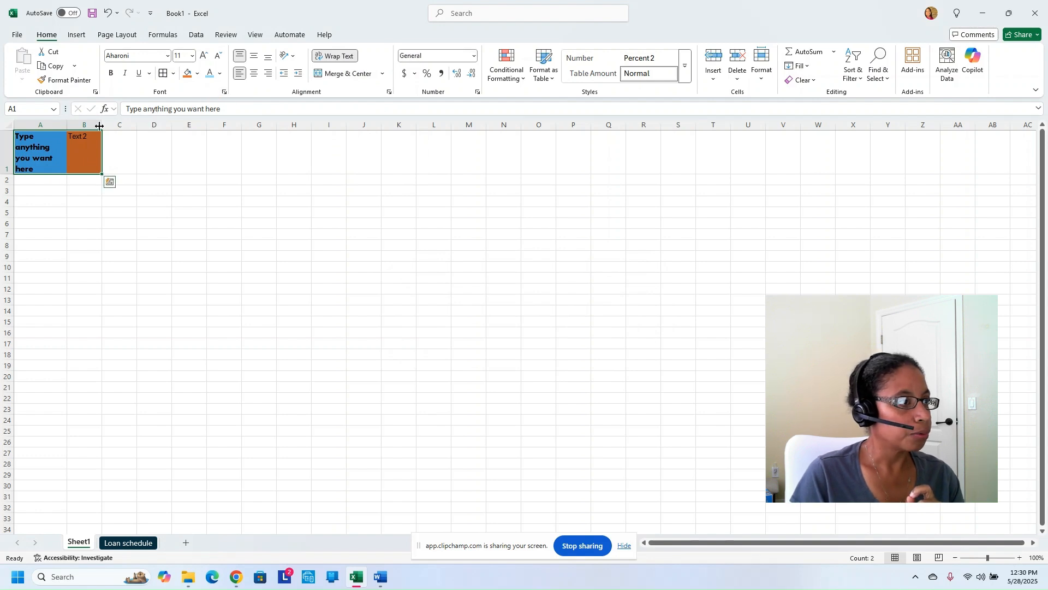
Open Format Cells at the Border tab via Borders > More Borders for A1:B1
{"action": "left_click", "coordinate": [174, 73]}
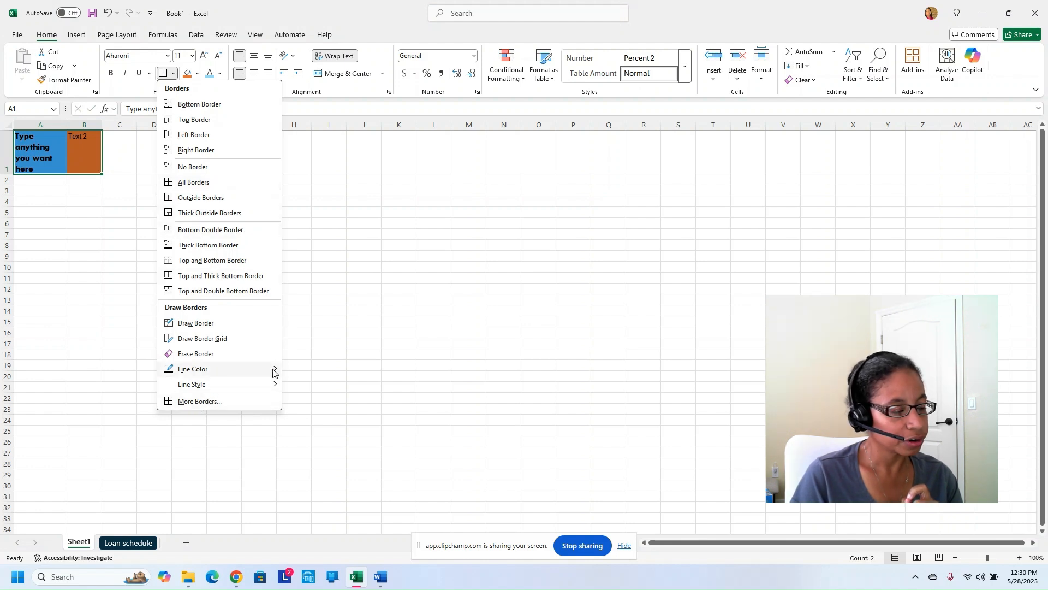
{"action": "mouse_move", "coordinate": [273, 373]}
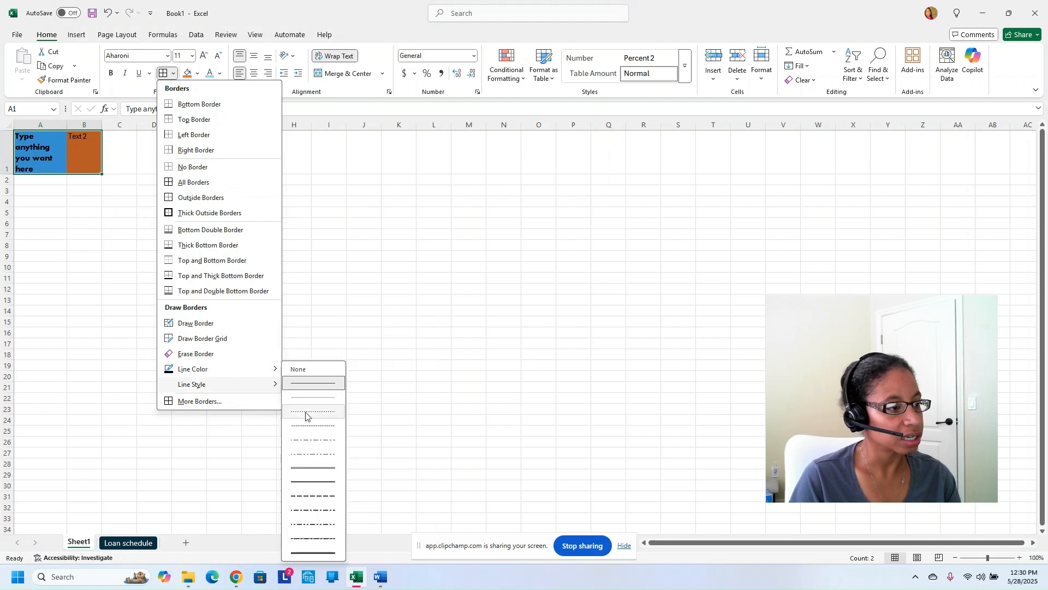
{"action": "left_click", "coordinate": [259, 402]}
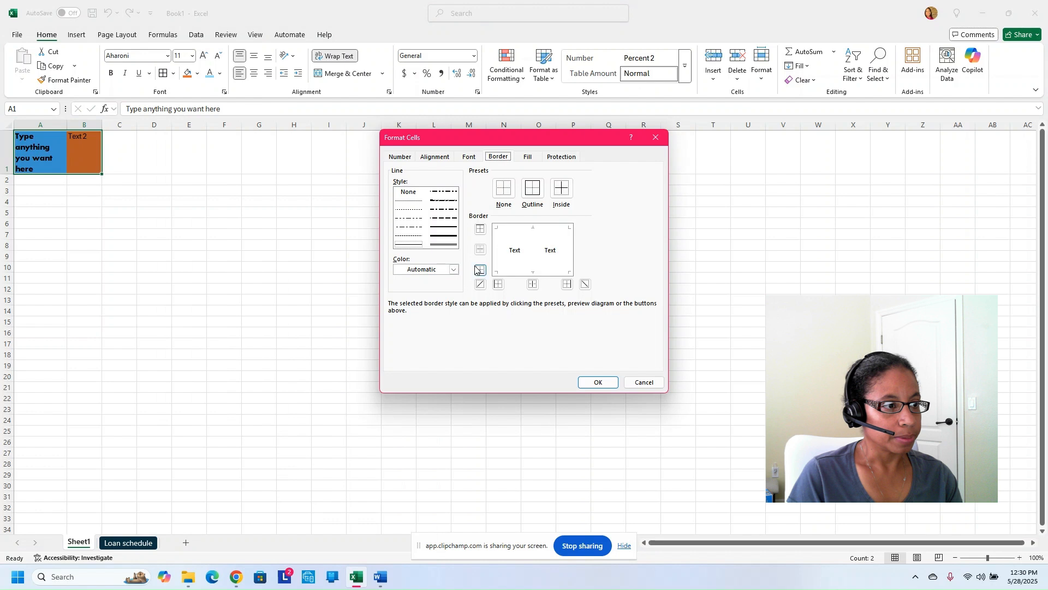
Apply a dotted dark green outline and inside border to A1 and B1
{"action": "left_click", "coordinate": [419, 218]}
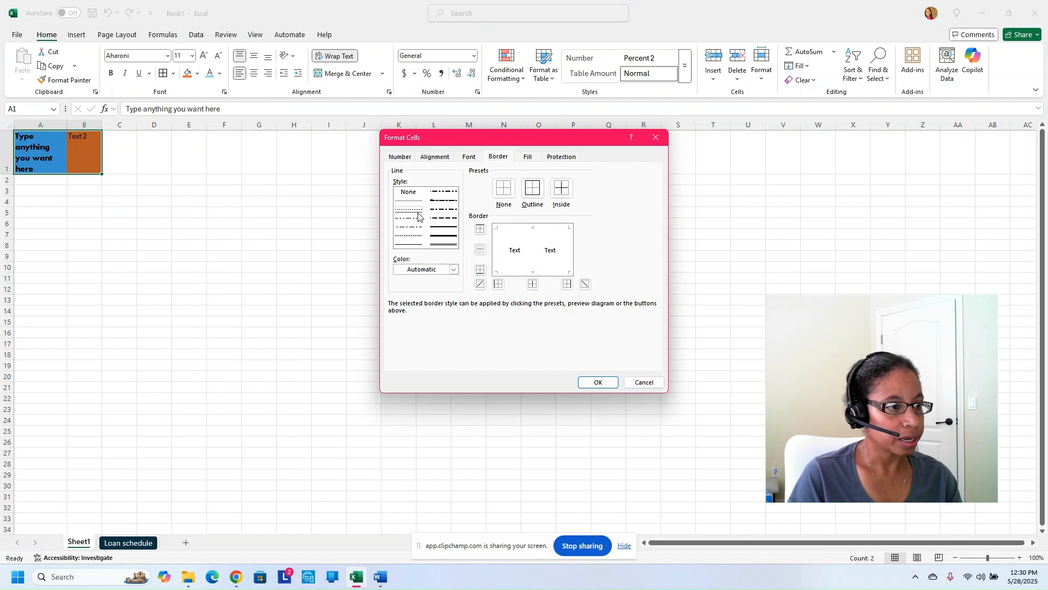
{"action": "left_click", "coordinate": [448, 271]}
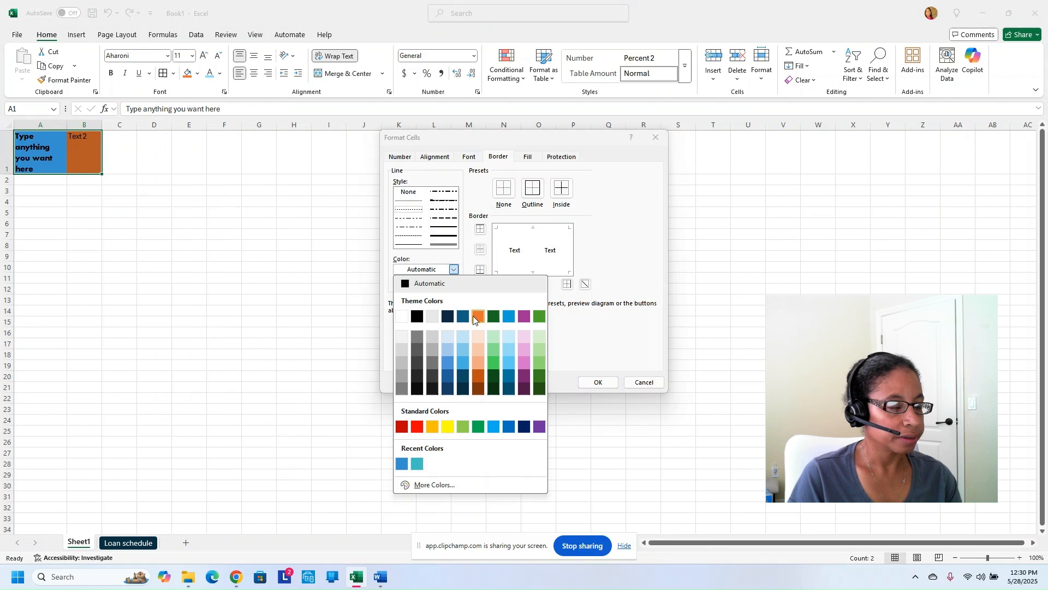
{"action": "left_click", "coordinate": [493, 317]}
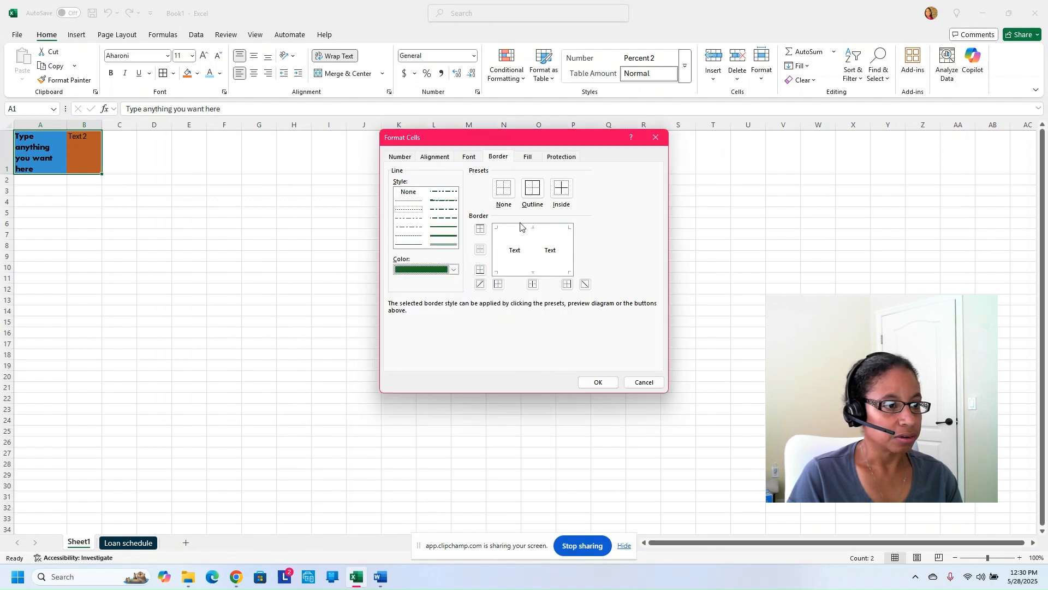
{"action": "left_click", "coordinate": [532, 188]}
{"action": "left_click", "coordinate": [562, 189]}
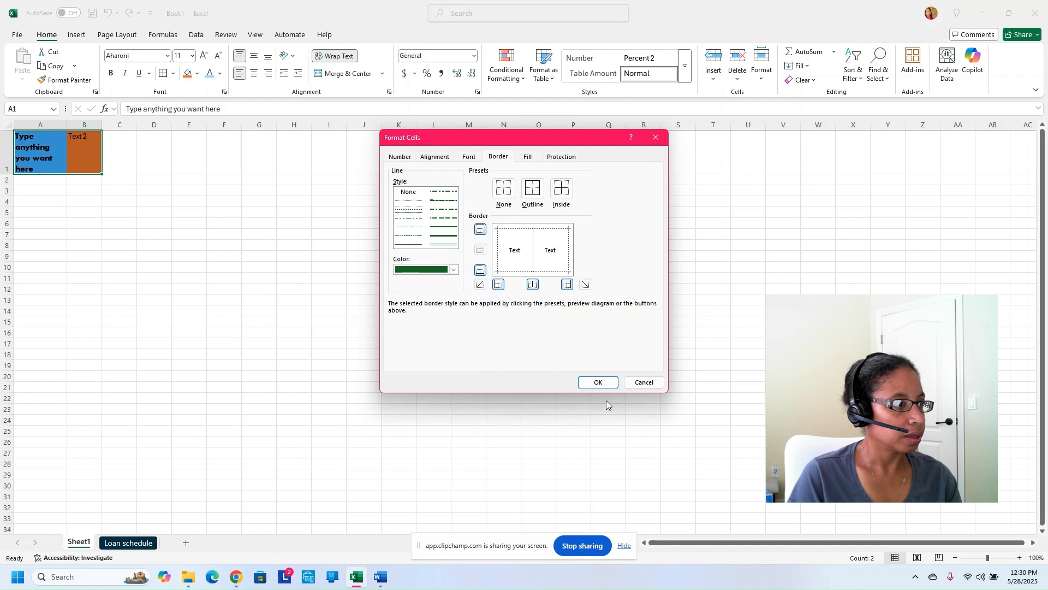
{"action": "left_click", "coordinate": [597, 384]}
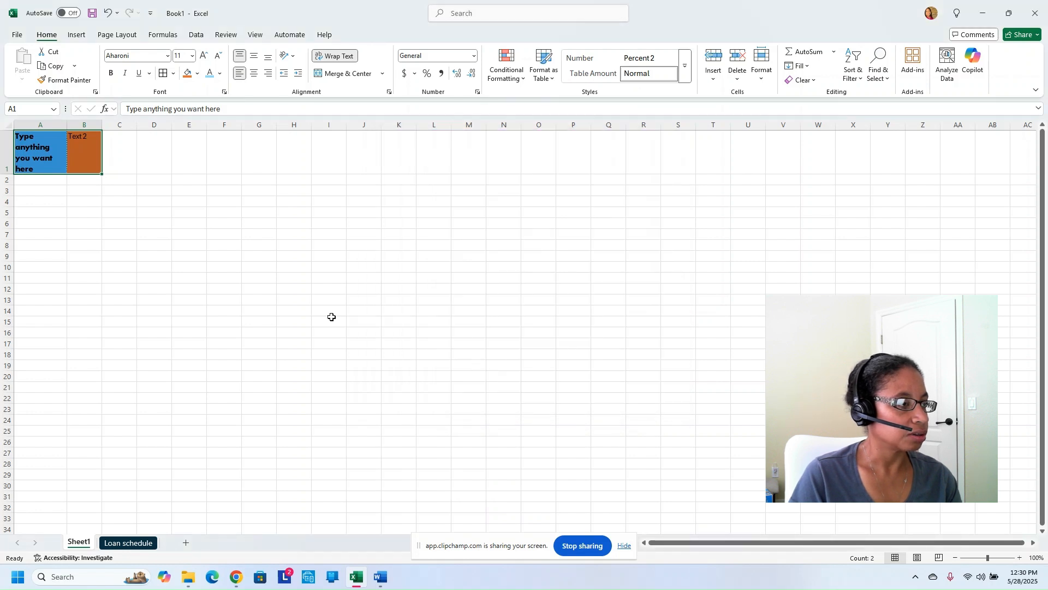
{"action": "left_click", "coordinate": [89, 211]}
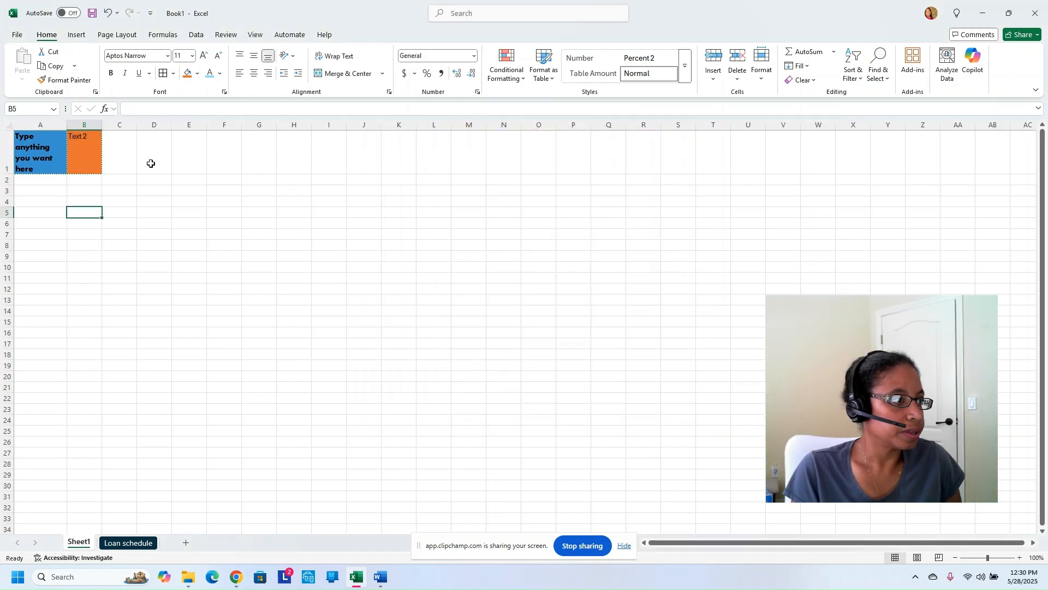
Enter 1520.85 in cell A2 and reselect it for formatting
{"action": "left_click", "coordinate": [33, 181]}
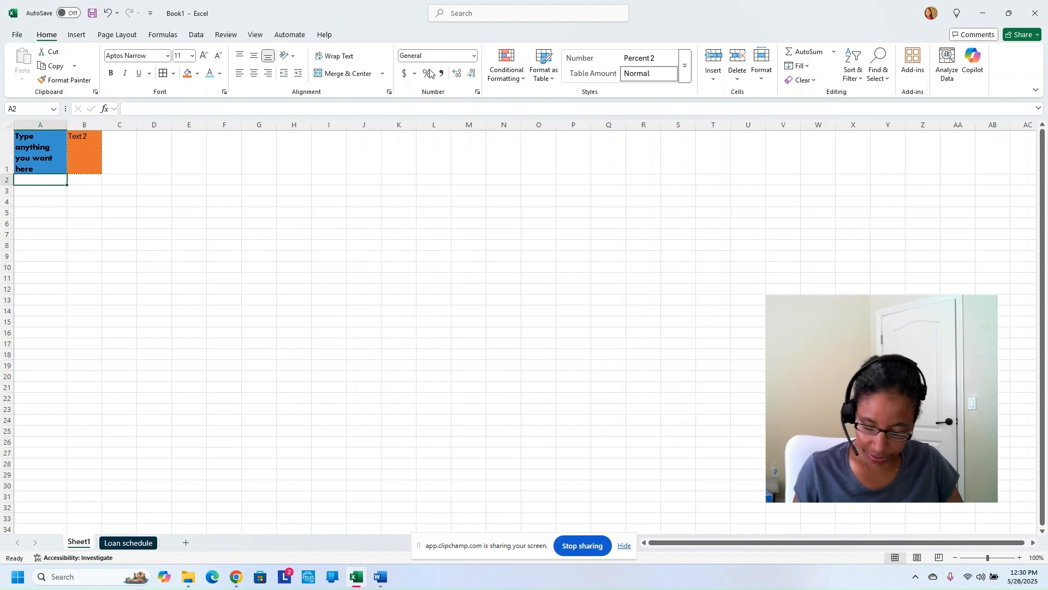
{"action": "type", "text": "1520"}
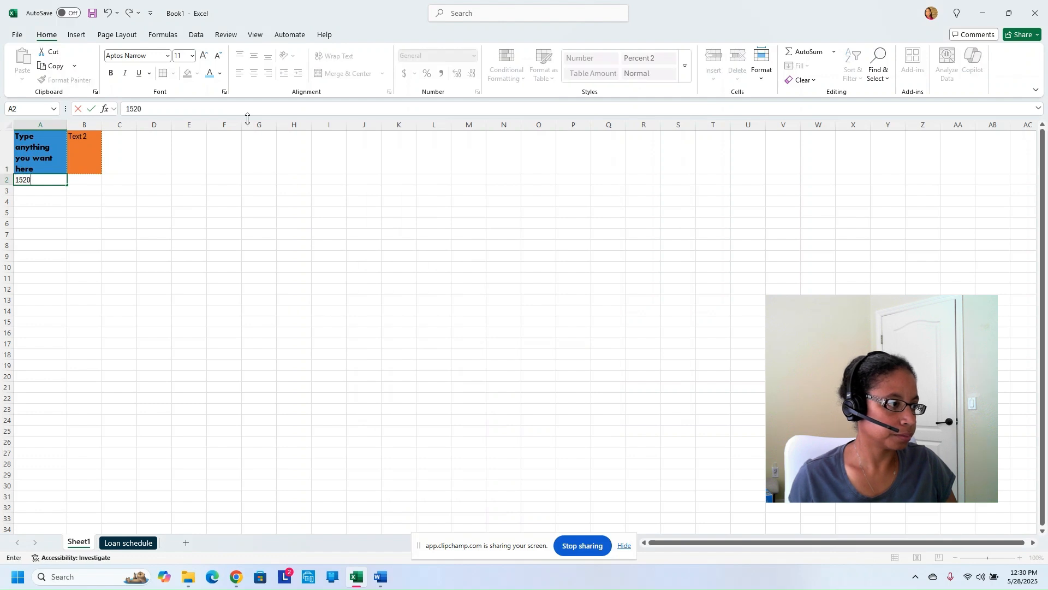
{"action": "type", "text": ".85"}
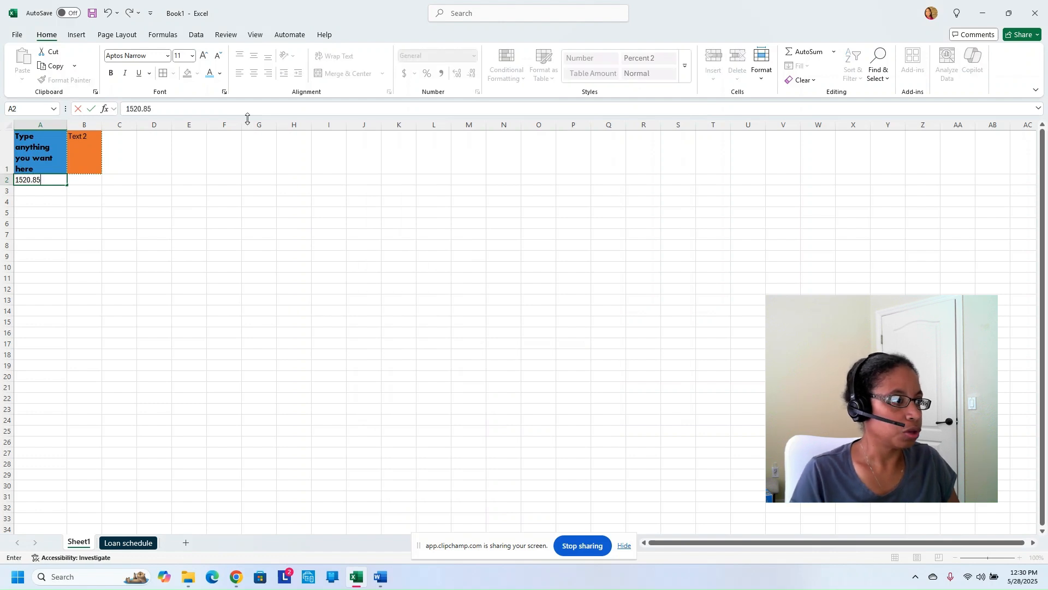
{"action": "left_click", "coordinate": [70, 188]}
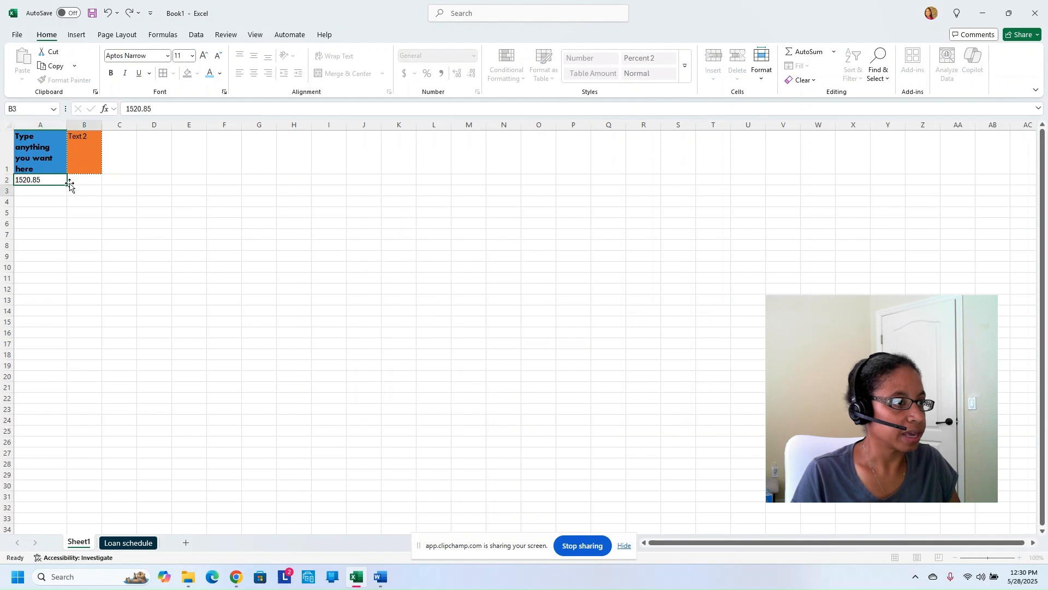
{"action": "left_click", "coordinate": [45, 178]}
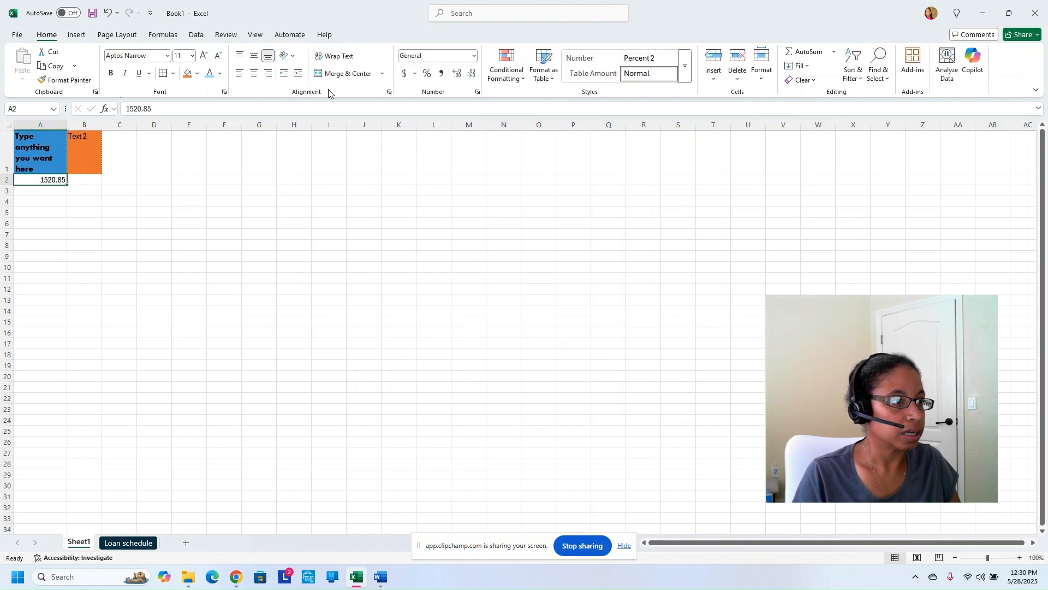
Cycle A2 through Accounting, decimal changes and Comma Style, ending in Percent format (152085%)
{"action": "left_click", "coordinate": [403, 76]}
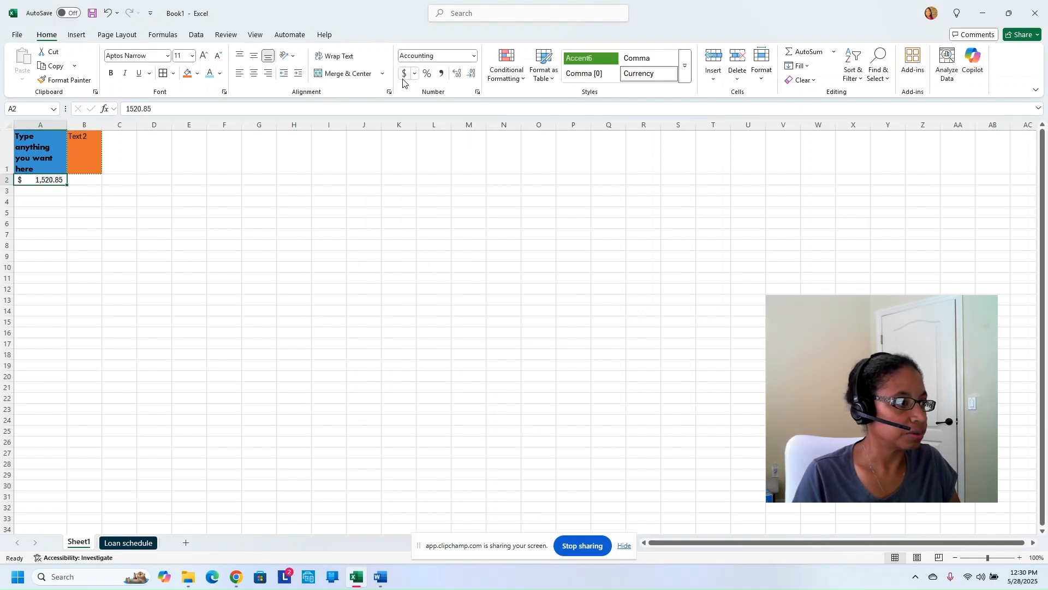
{"action": "left_click", "coordinate": [457, 75]}
{"action": "left_click", "coordinate": [459, 78]}
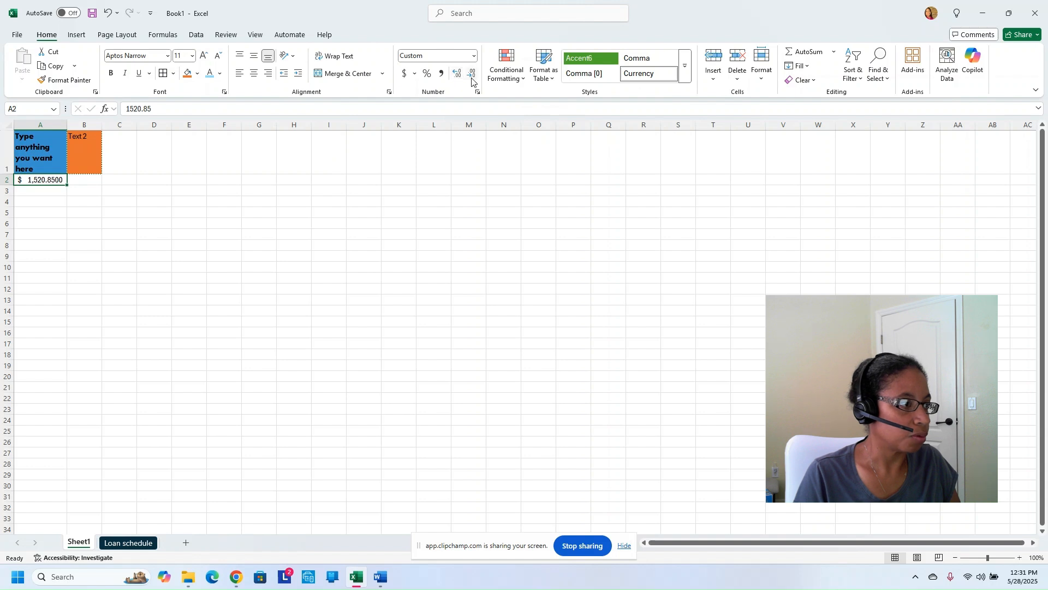
{"action": "left_click", "coordinate": [472, 78]}
{"action": "left_click", "coordinate": [472, 78]}
{"action": "left_click", "coordinate": [471, 78]}
{"action": "left_click", "coordinate": [472, 78]}
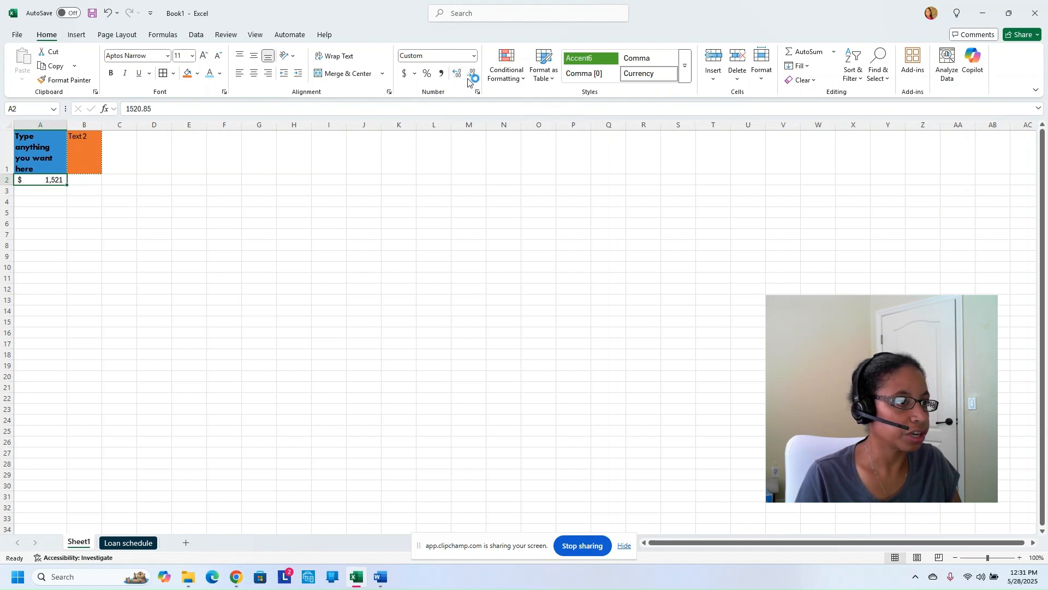
{"action": "left_click", "coordinate": [442, 73]}
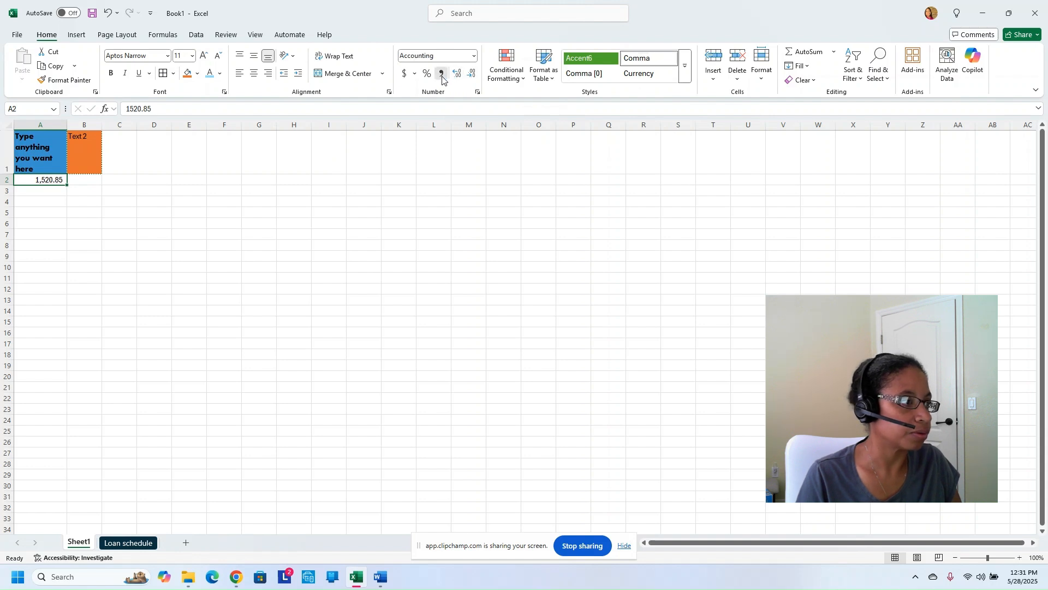
{"action": "left_click", "coordinate": [430, 79]}
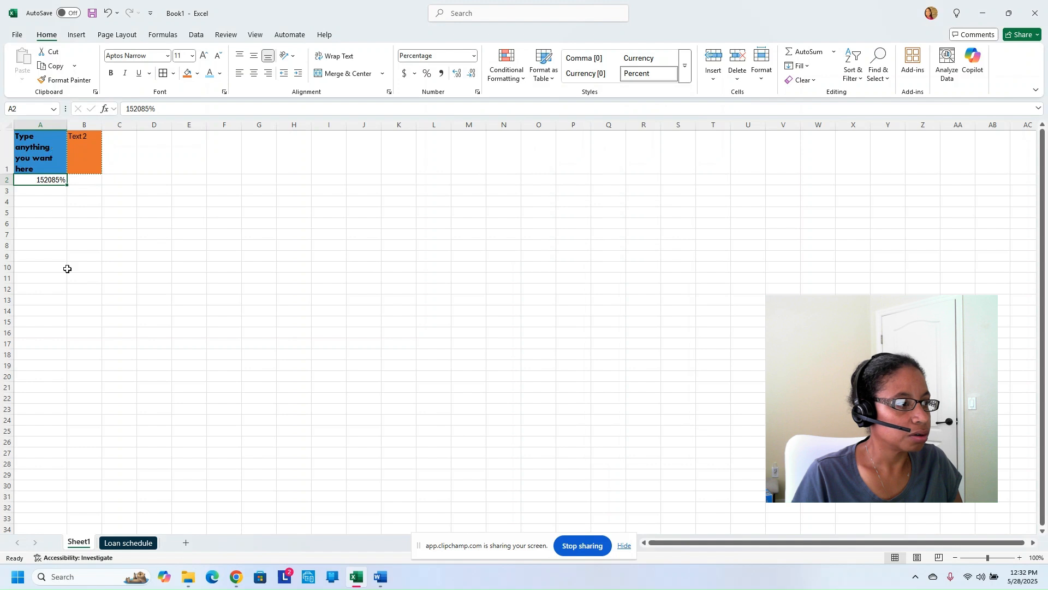
On the Loan schedule sheet, select header row B13:K13, Payment number through Cumulative interest
{"action": "left_click", "coordinate": [123, 543]}
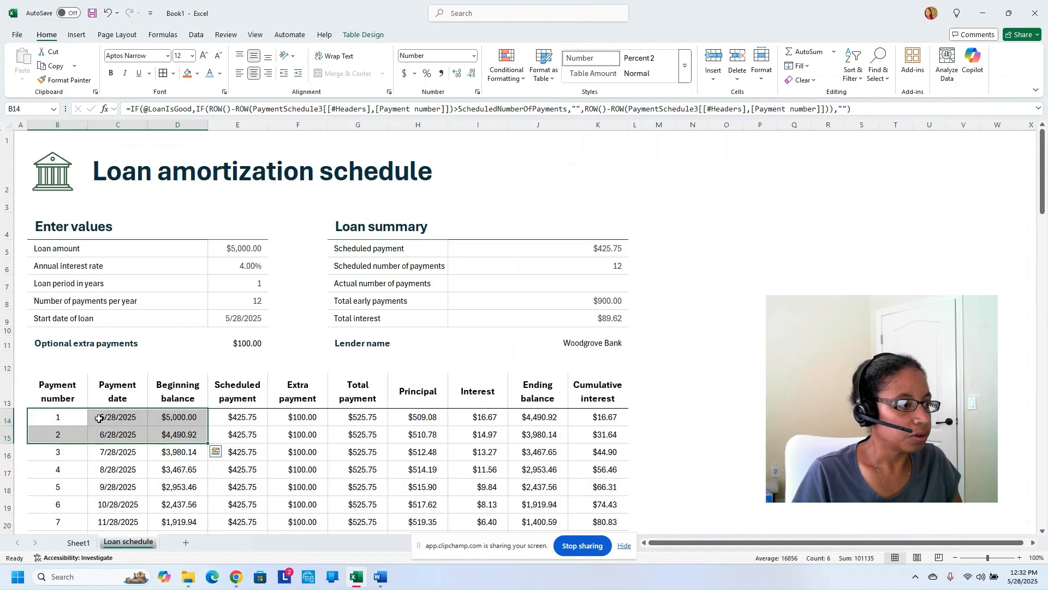
{"action": "scroll", "coordinate": [69, 326], "scroll_direction": "down", "scroll_amount": 2}
{"action": "left_click", "coordinate": [63, 290]}
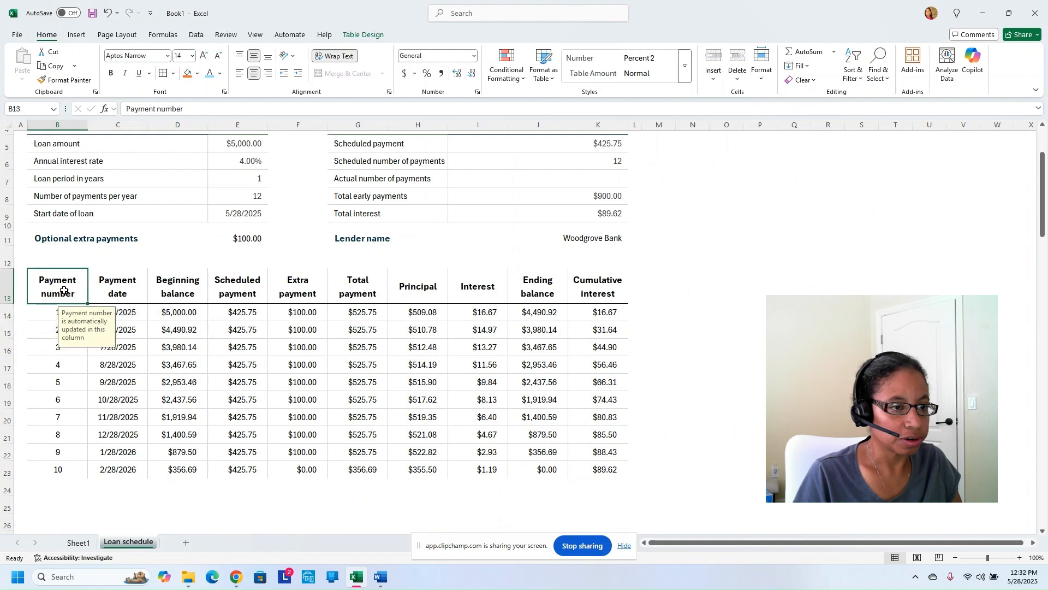
{"action": "left_click_drag", "start_coordinate": [66, 287], "coordinate": [612, 295]}
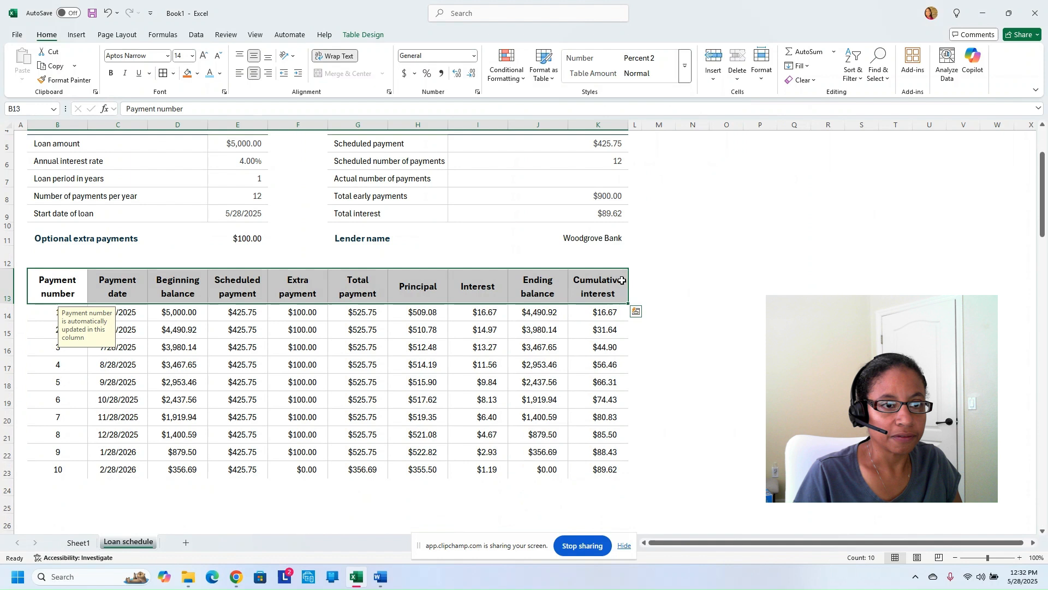
Turn on Filter for the header row and glance at the Payment number filter list
{"action": "left_click", "coordinate": [862, 81]}
{"action": "left_click", "coordinate": [872, 146]}
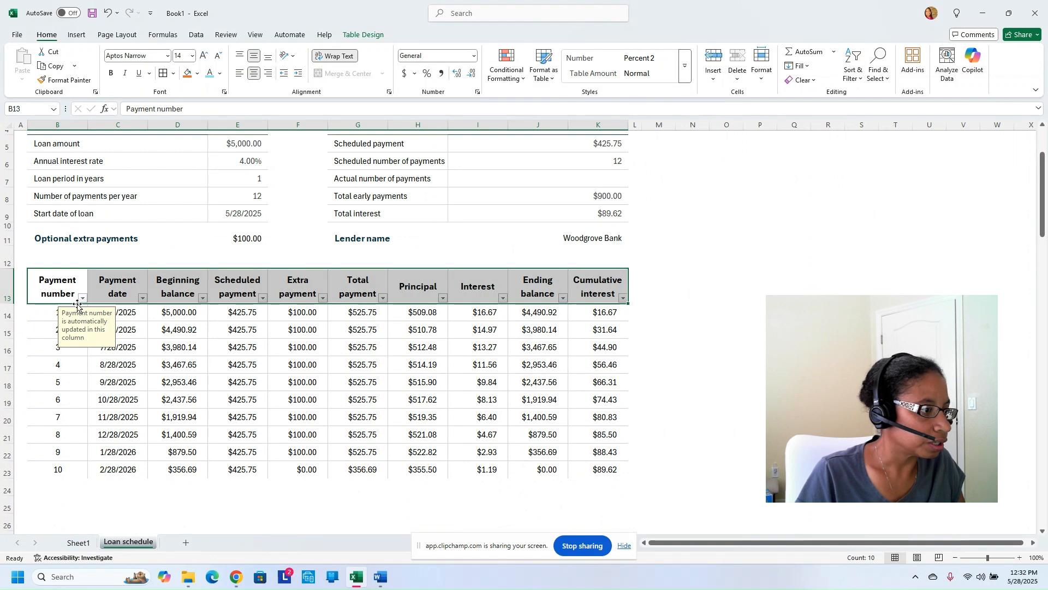
{"action": "left_click", "coordinate": [82, 298]}
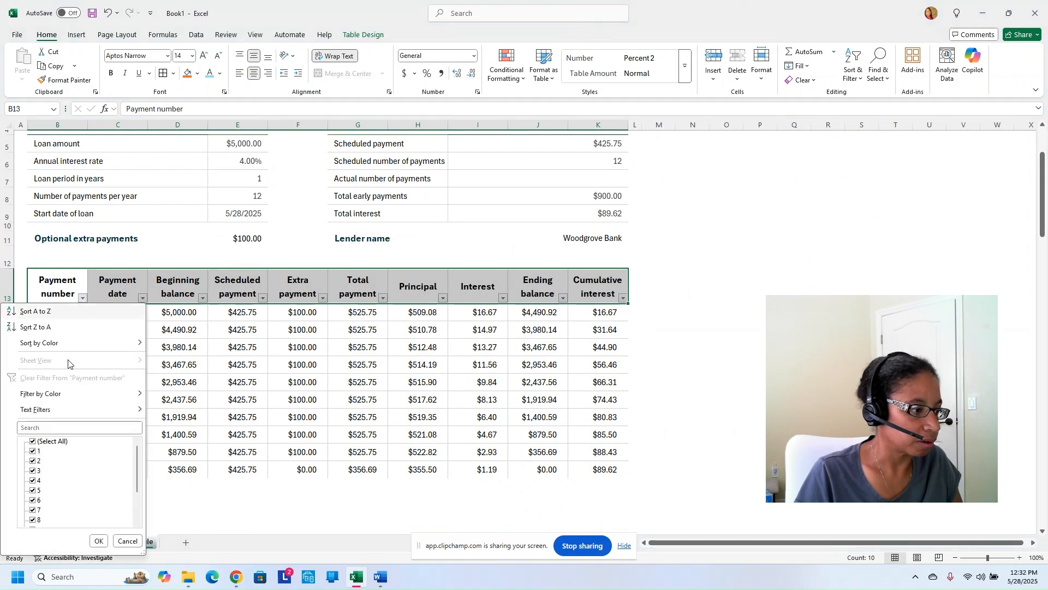
{"action": "scroll", "coordinate": [70, 471], "scroll_direction": "down", "scroll_amount": 2}
{"action": "scroll", "coordinate": [70, 470], "scroll_direction": "up", "scroll_amount": 2}
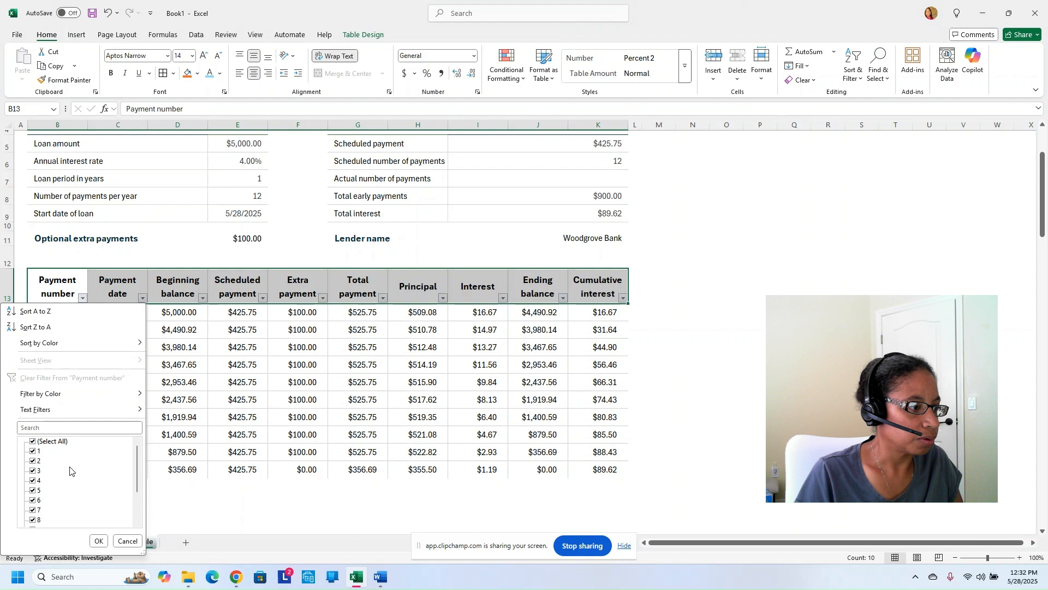
{"action": "left_click", "coordinate": [142, 286]}
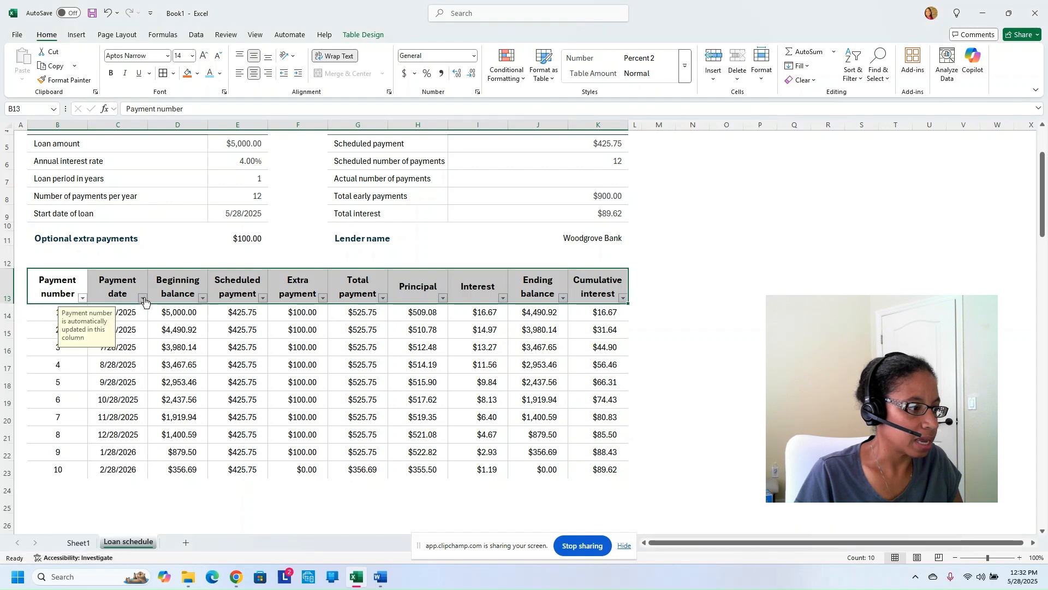
Filter Payment date to 2025 only, then clear that filter so all 10 payments return
{"action": "left_click", "coordinate": [143, 298]}
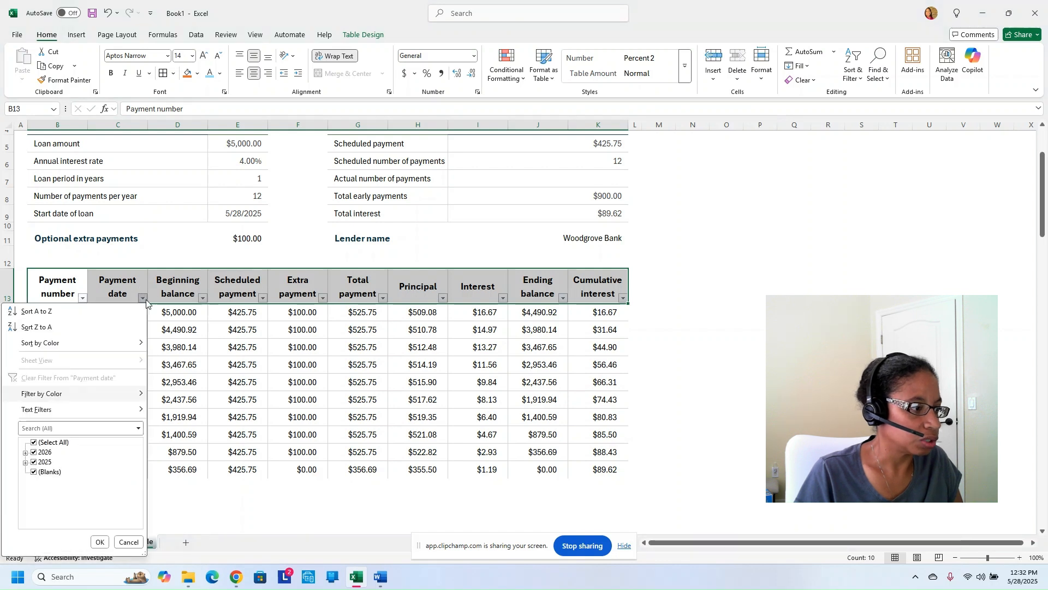
{"action": "left_click", "coordinate": [56, 443]}
{"action": "left_click", "coordinate": [35, 464]}
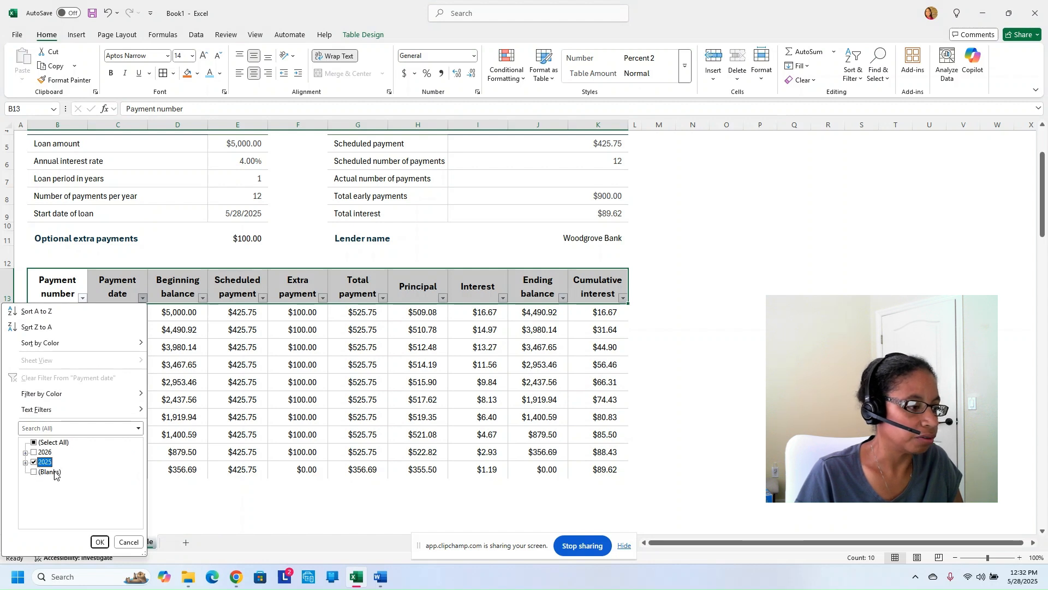
{"action": "left_click", "coordinate": [98, 542]}
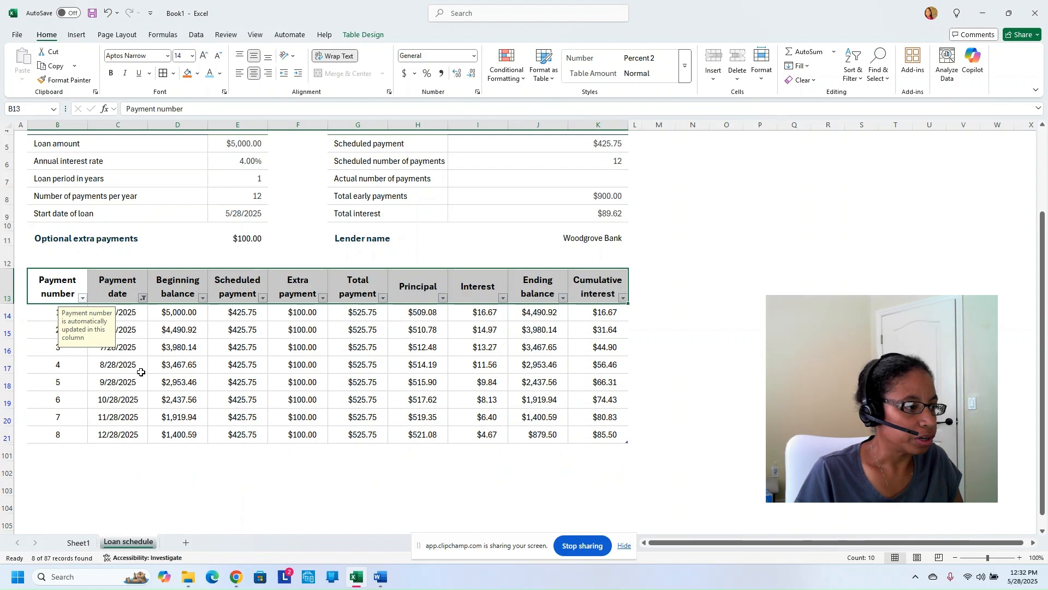
{"action": "left_click", "coordinate": [142, 299]}
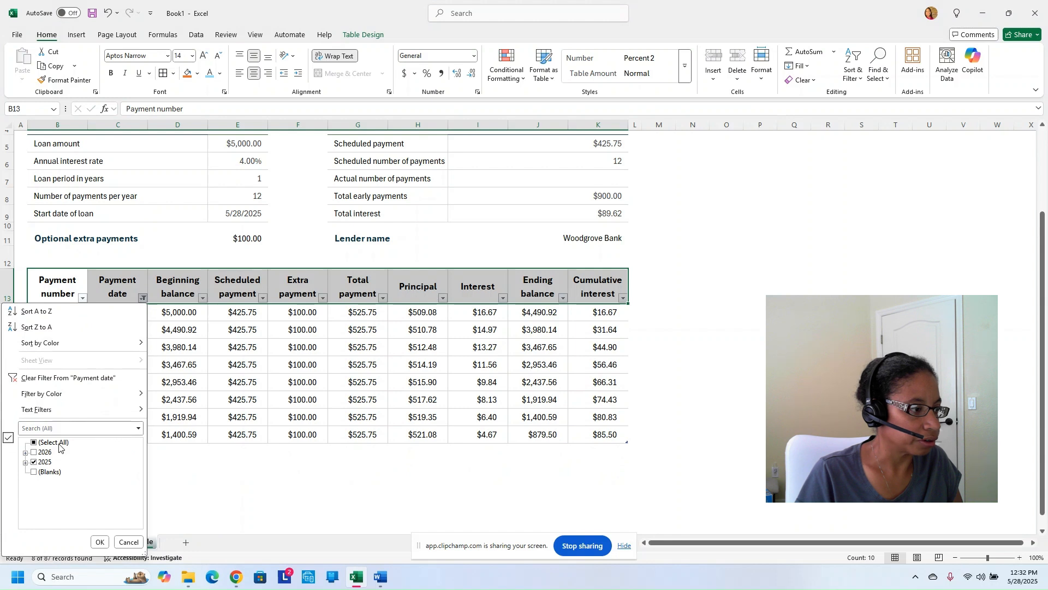
{"action": "left_click", "coordinate": [82, 378]}
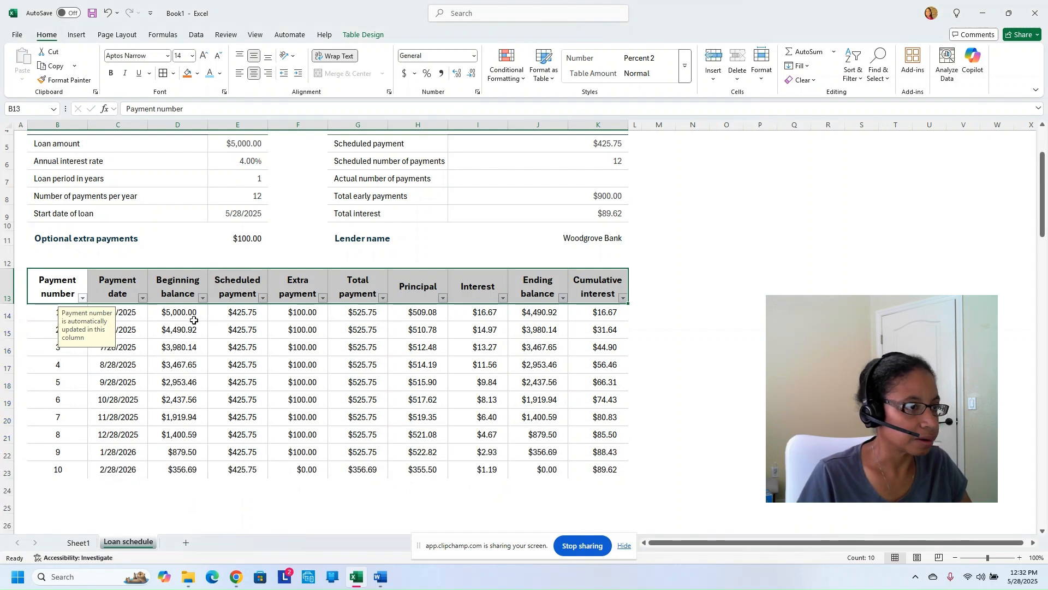
Highlight Beginning balance cells D14:D23 above 2,600 with green fill and dark green text
{"action": "left_click_drag", "start_coordinate": [191, 317], "coordinate": [190, 467]}
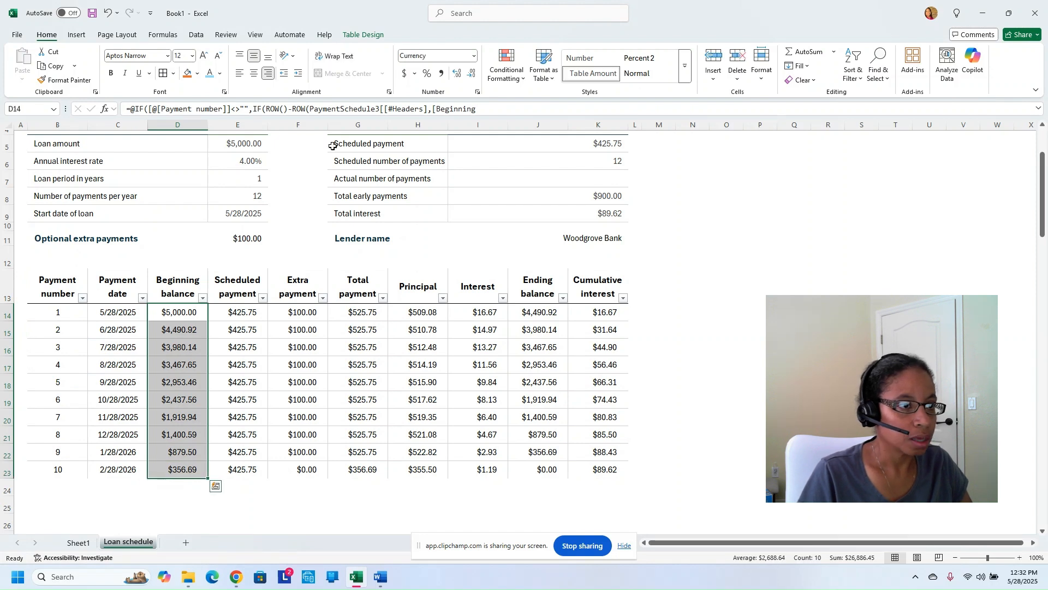
{"action": "left_click", "coordinate": [507, 64]}
{"action": "mouse_move", "coordinate": [541, 101]}
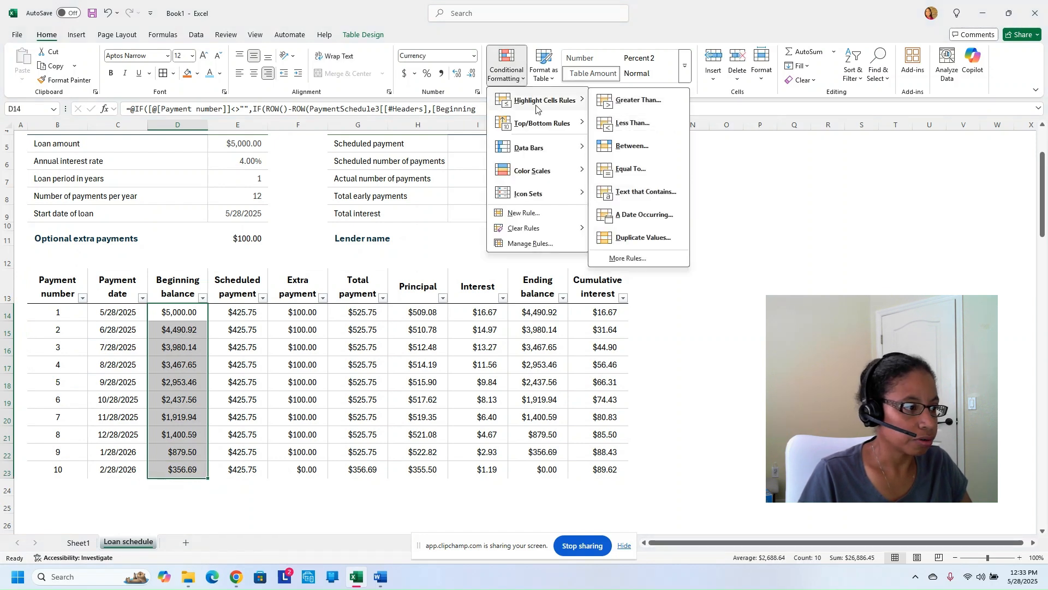
{"action": "left_click", "coordinate": [617, 101]}
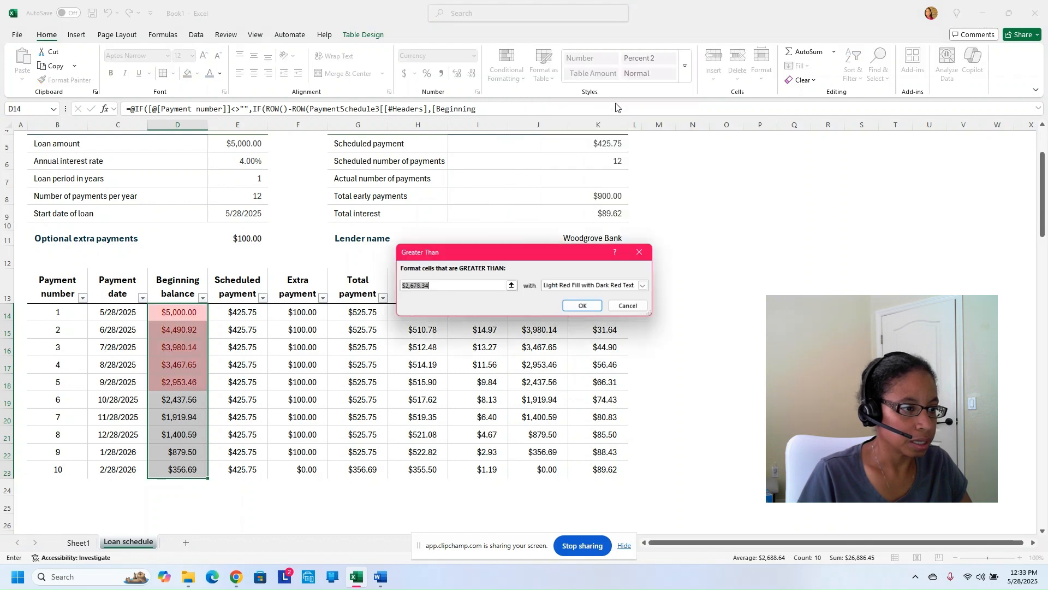
{"action": "double_click", "coordinate": [436, 285]}
{"action": "left_click", "coordinate": [433, 285]}
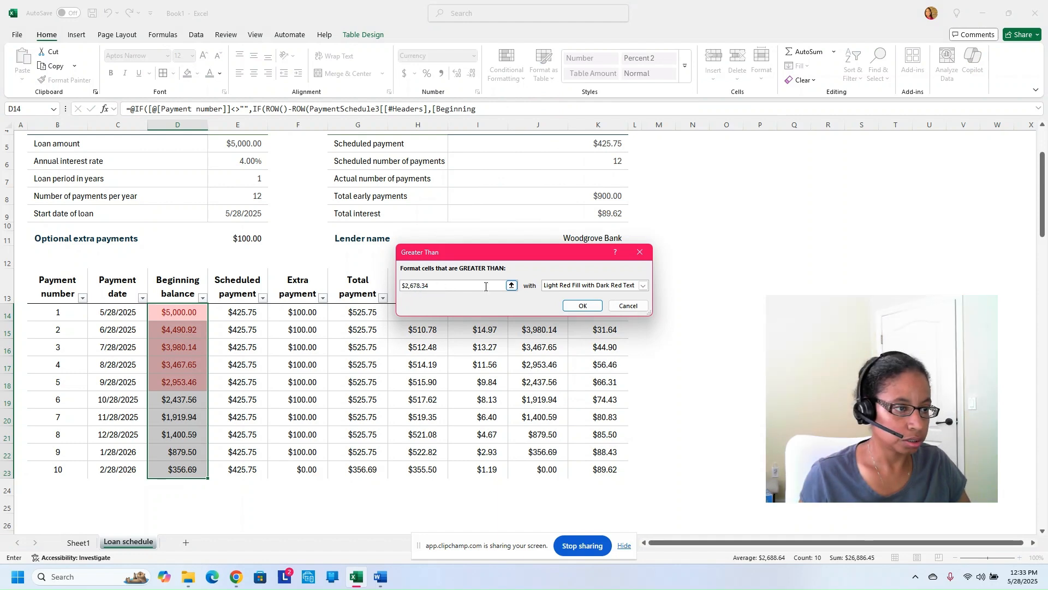
{"action": "key", "text": "BackSpace"}
{"action": "key", "text": "BackSpace"}
{"action": "key", "text": "BackSpace"}
{"action": "key", "text": "BackSpace"}
{"action": "key", "text": "BackSpace"}
{"action": "type", "text": "00"}
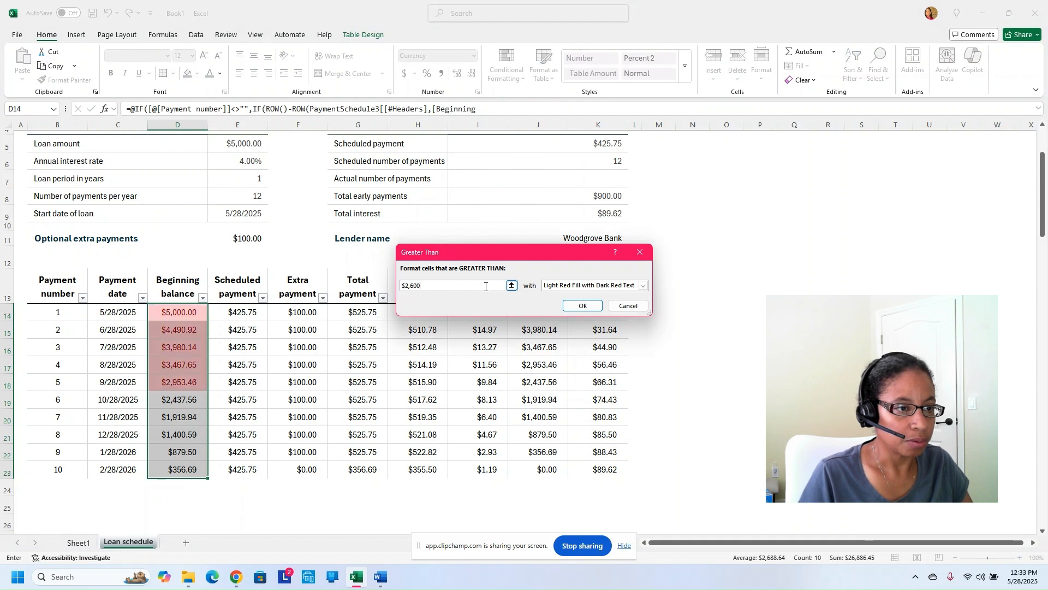
{"action": "left_click", "coordinate": [643, 285]}
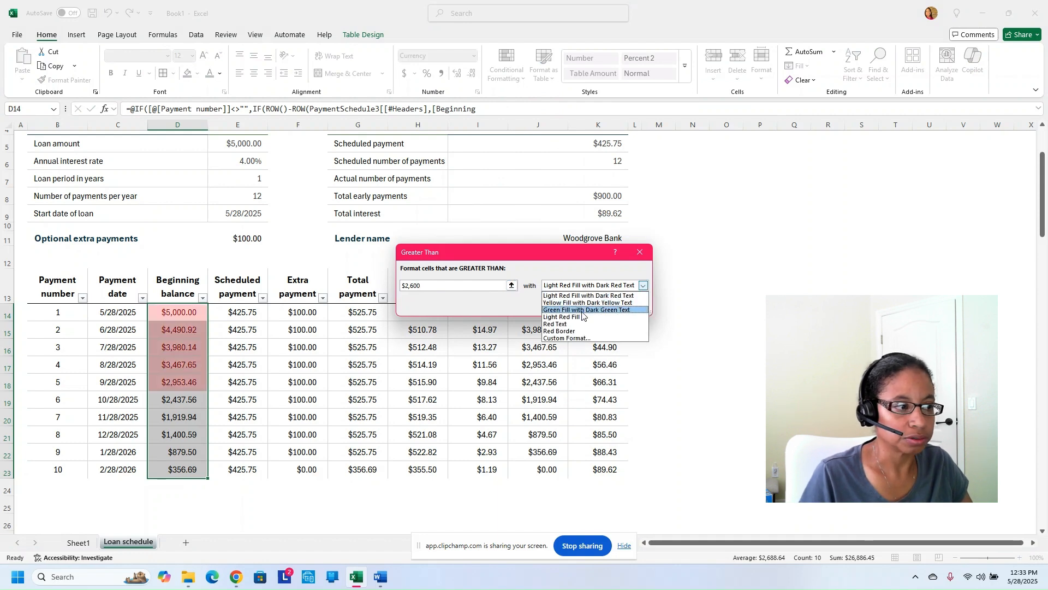
{"action": "left_click", "coordinate": [583, 309]}
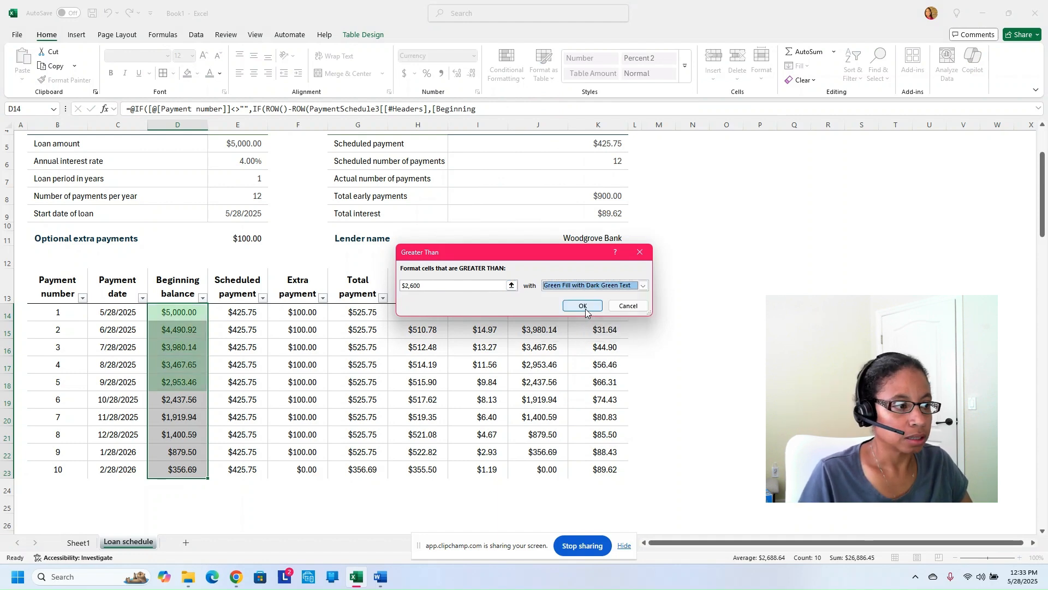
{"action": "left_click", "coordinate": [583, 306]}
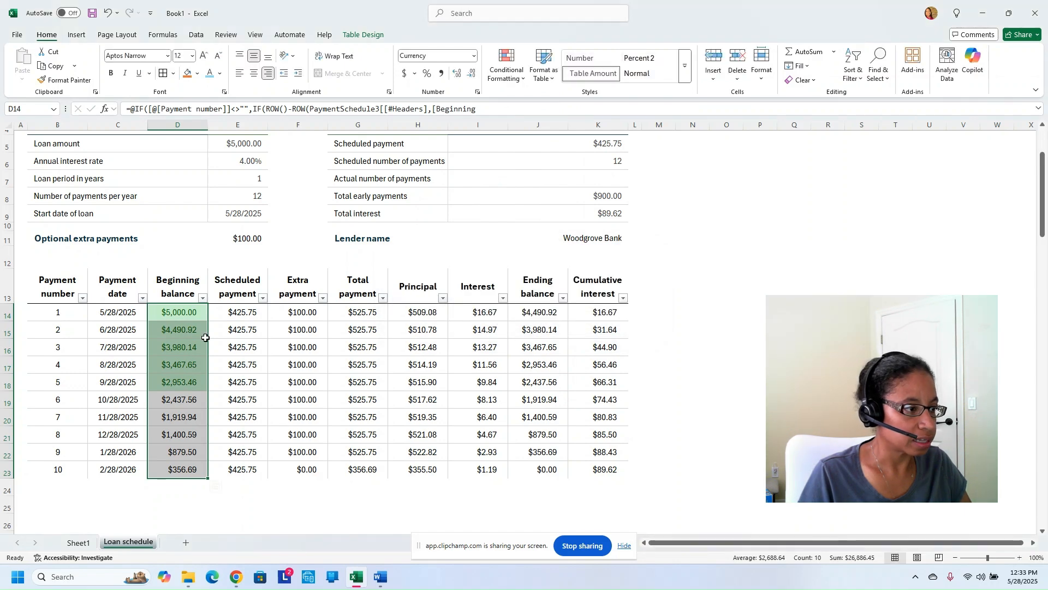
{"action": "left_click", "coordinate": [223, 413]}
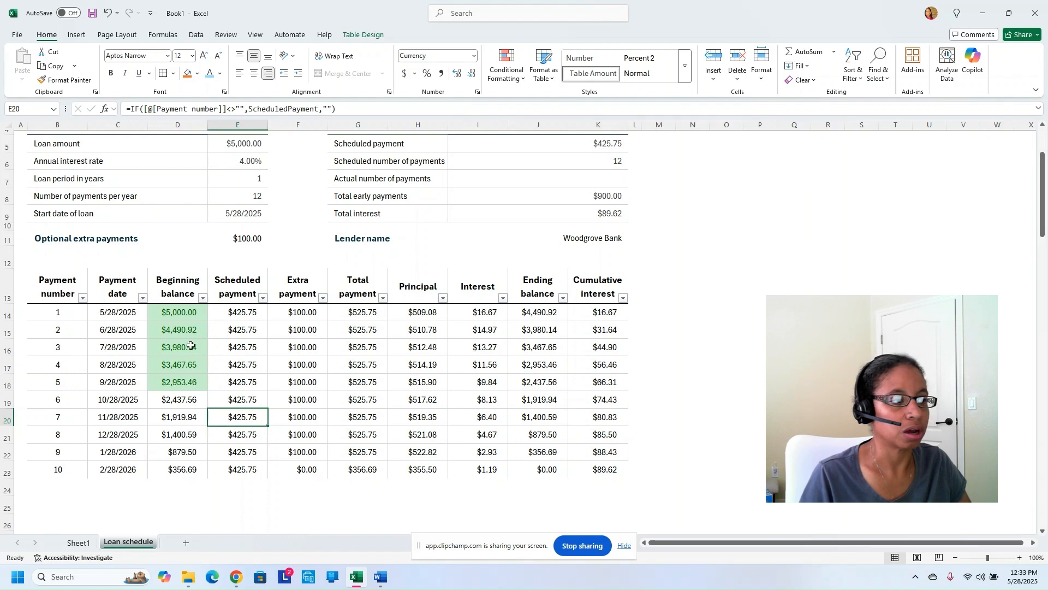
Fill the Loan summary panel G4:K11 light blue
{"action": "scroll", "coordinate": [223, 312], "scroll_direction": "up", "scroll_amount": 2}
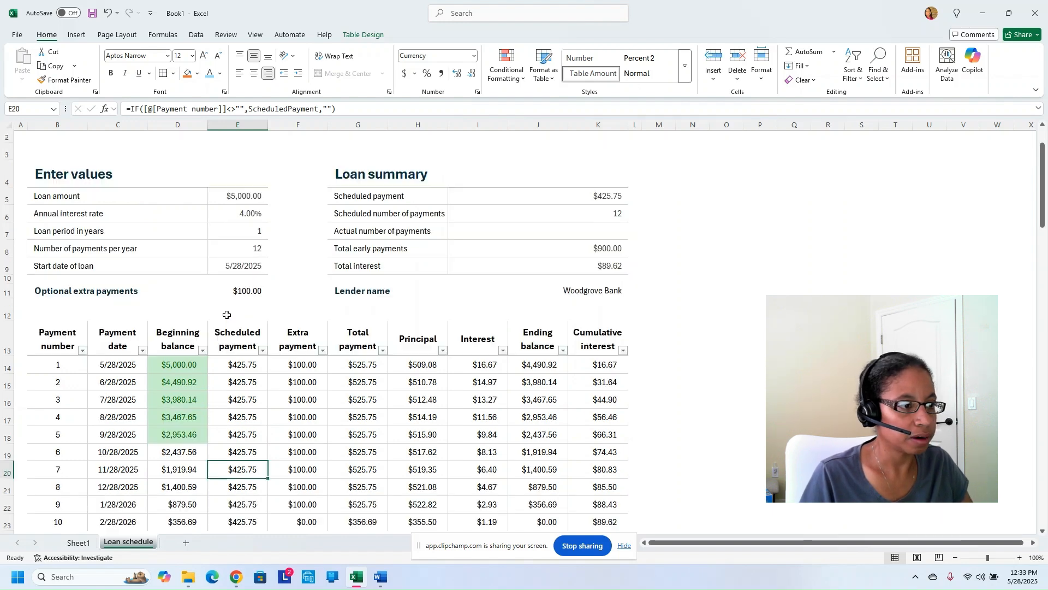
{"action": "left_click_drag", "start_coordinate": [348, 219], "coordinate": [584, 341]}
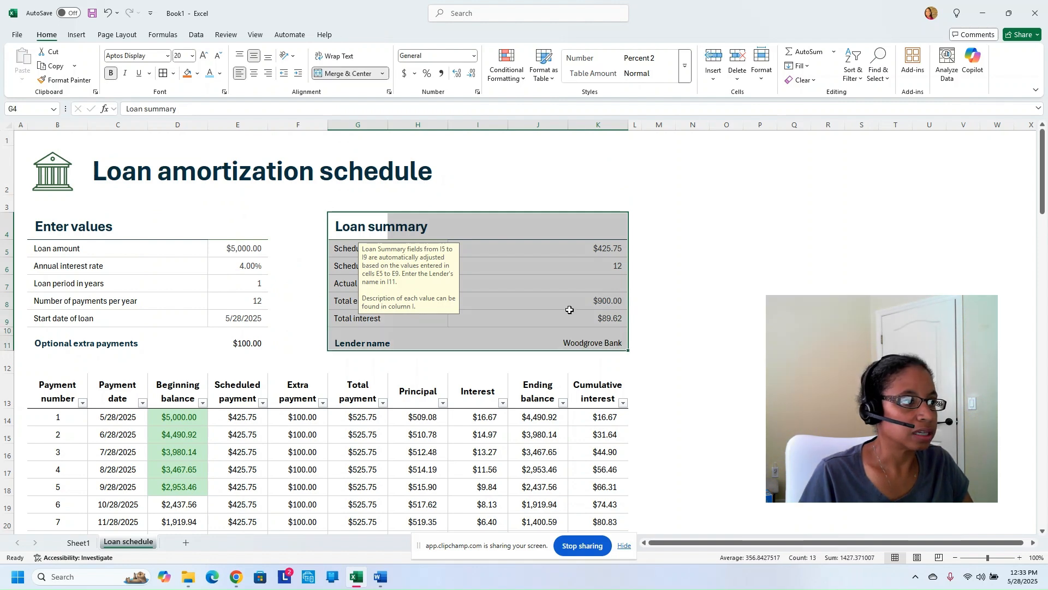
{"action": "left_click", "coordinate": [198, 75]}
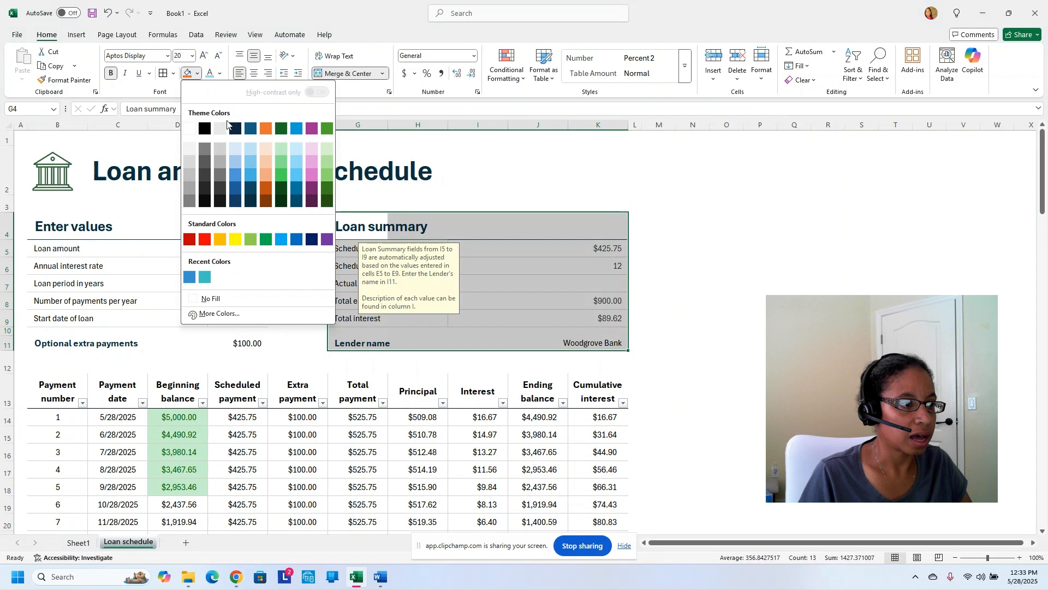
{"action": "left_click", "coordinate": [246, 150]}
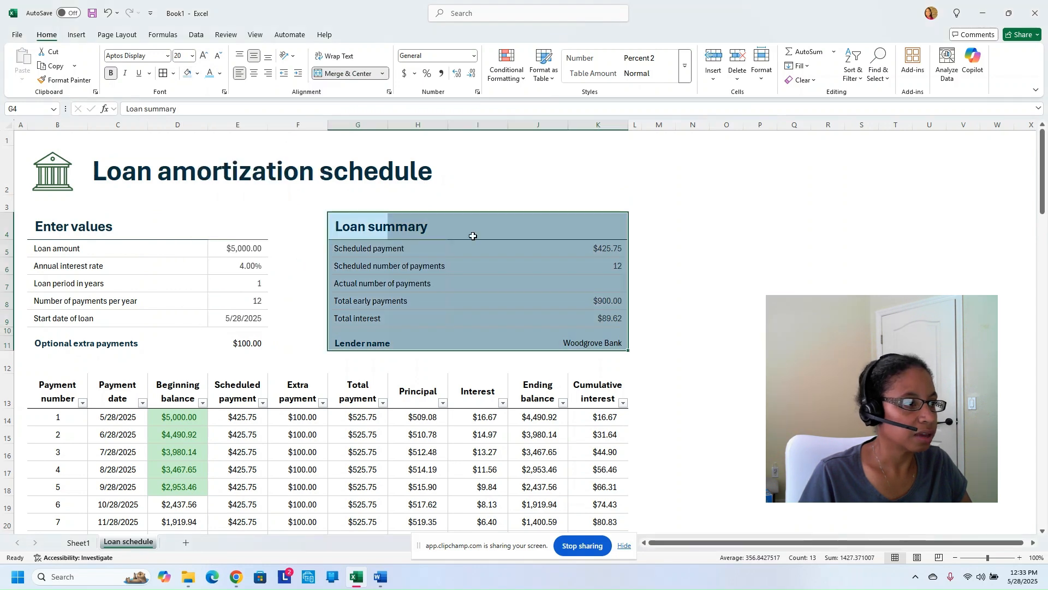
{"action": "left_click", "coordinate": [633, 279]}
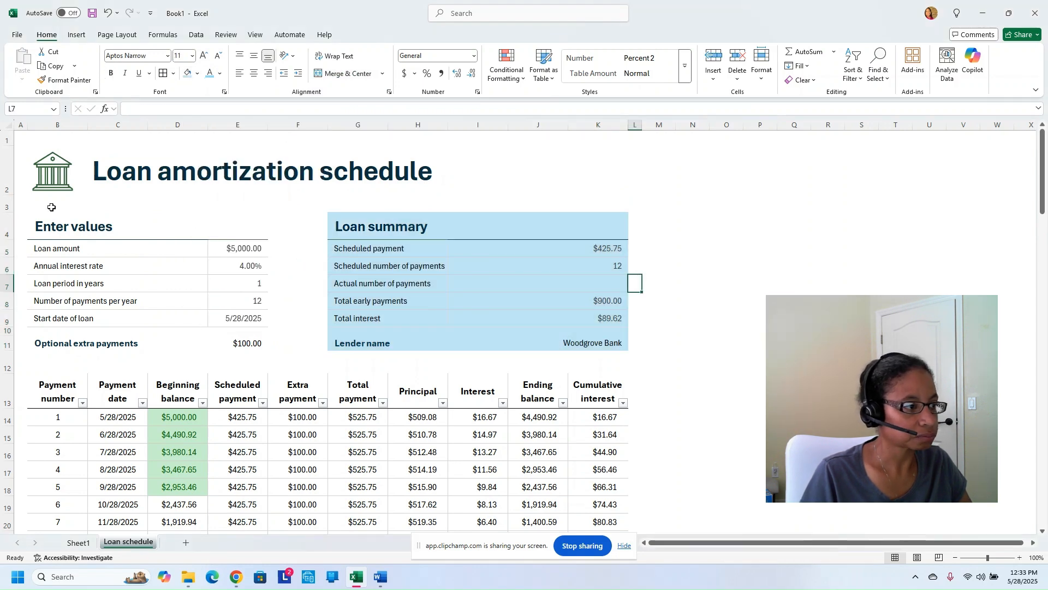
Fill the Enter values panel B4:E11 light pink
{"action": "left_click_drag", "start_coordinate": [41, 222], "coordinate": [236, 350]}
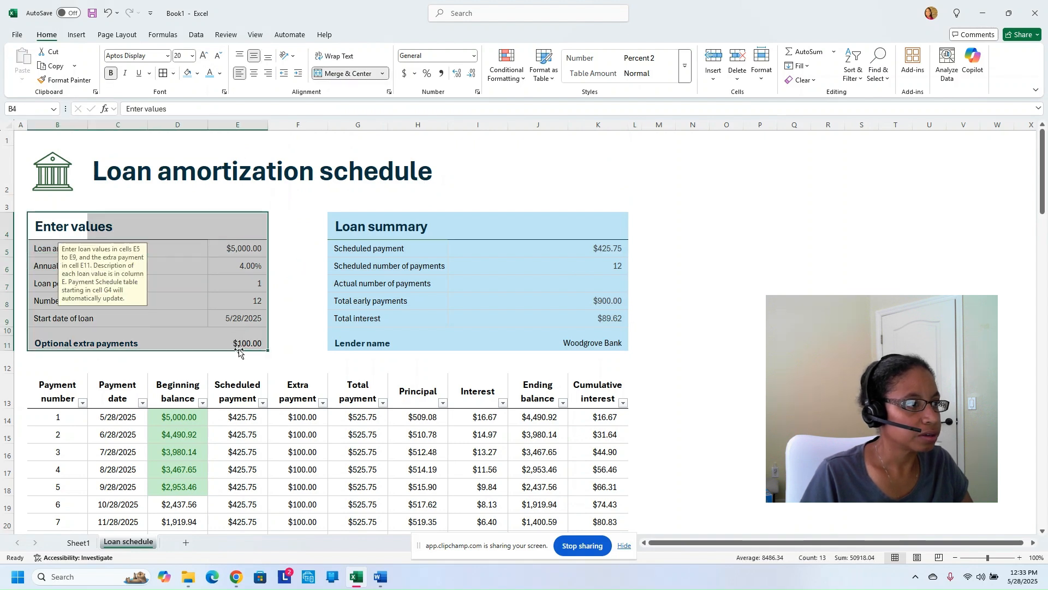
{"action": "left_click", "coordinate": [196, 77]}
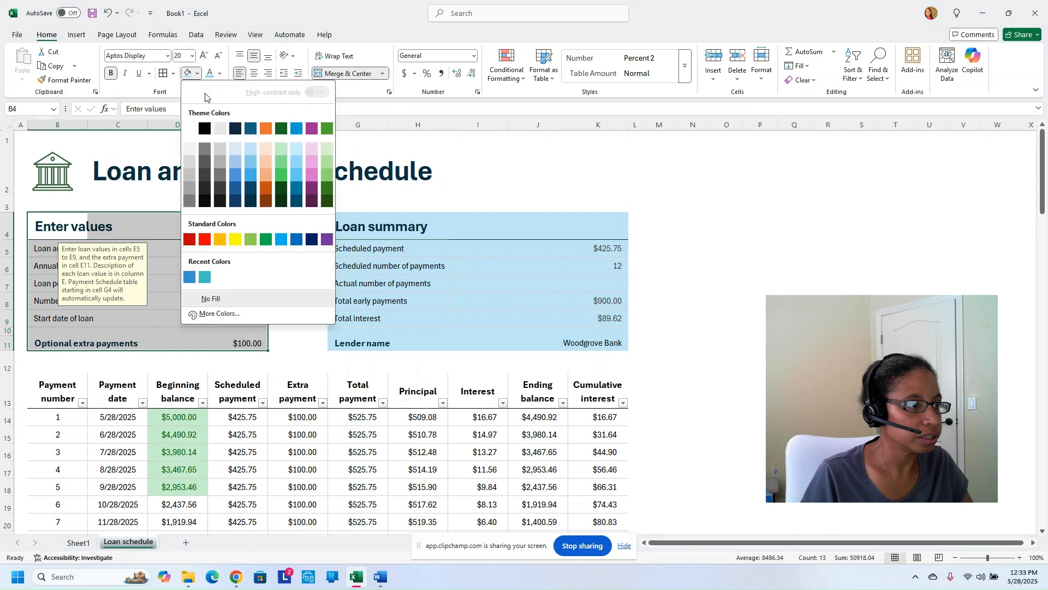
{"action": "left_click", "coordinate": [313, 148]}
{"action": "left_click", "coordinate": [394, 186]}
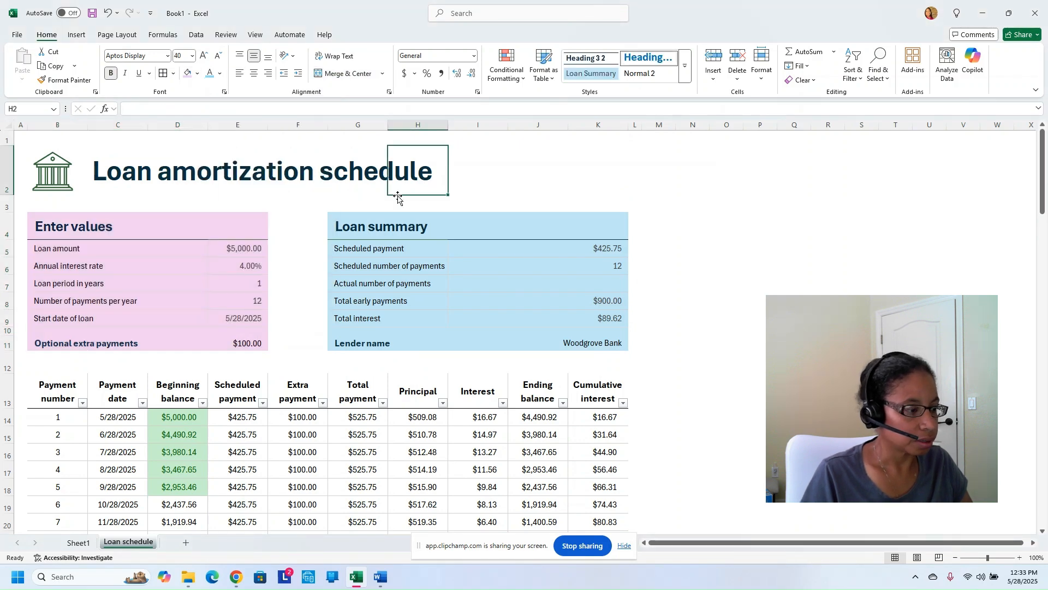
{"action": "scroll", "coordinate": [314, 251], "scroll_direction": "down", "scroll_amount": 2}
{"action": "scroll", "coordinate": [304, 282], "scroll_direction": "down", "scroll_amount": 1}
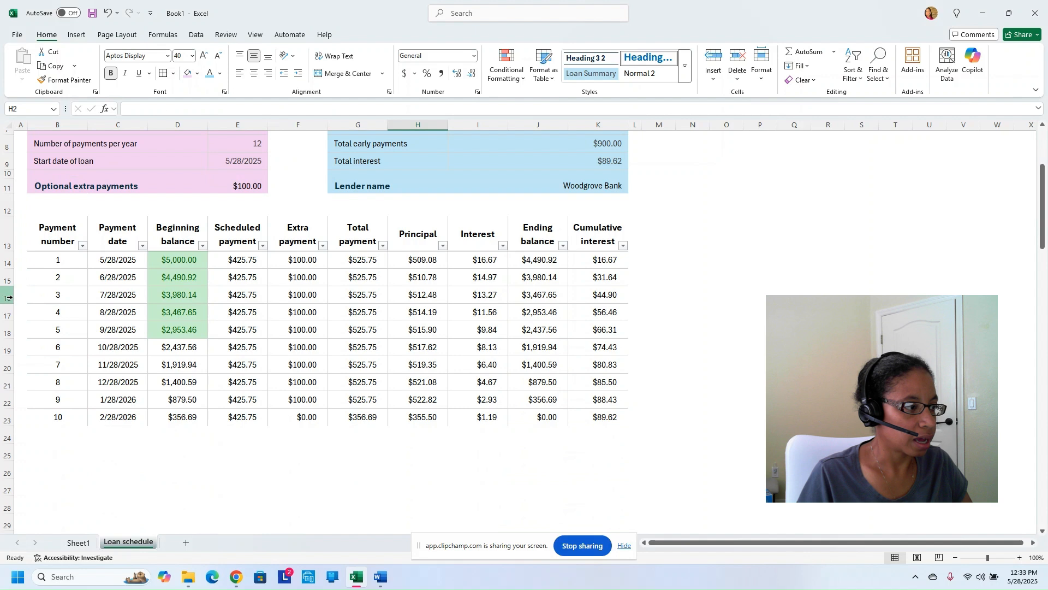
{"action": "left_click_drag", "start_coordinate": [7, 298], "coordinate": [8, 314]}
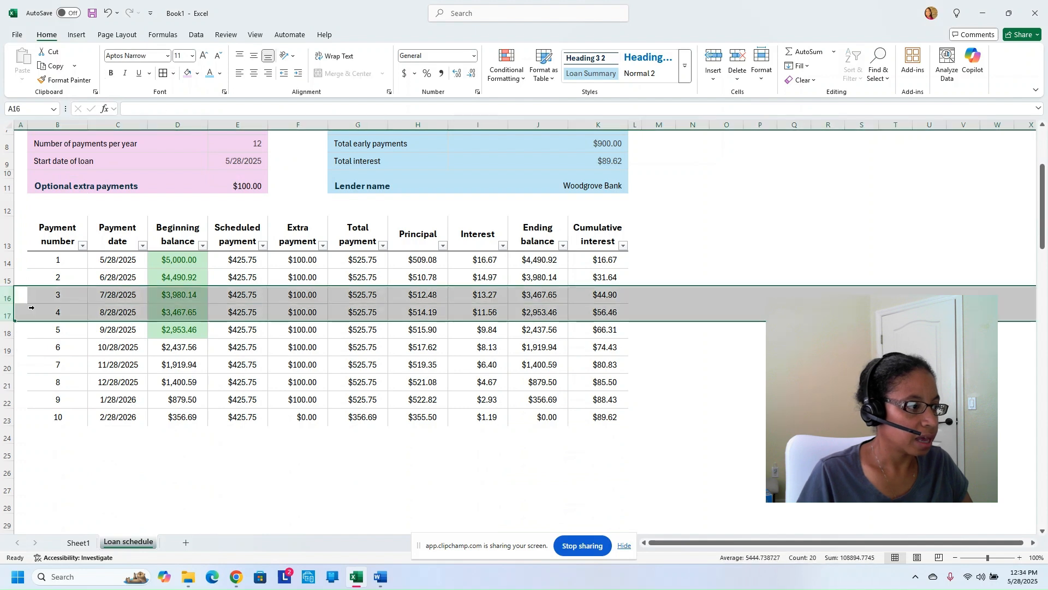
{"action": "right_click", "coordinate": [5, 309]}
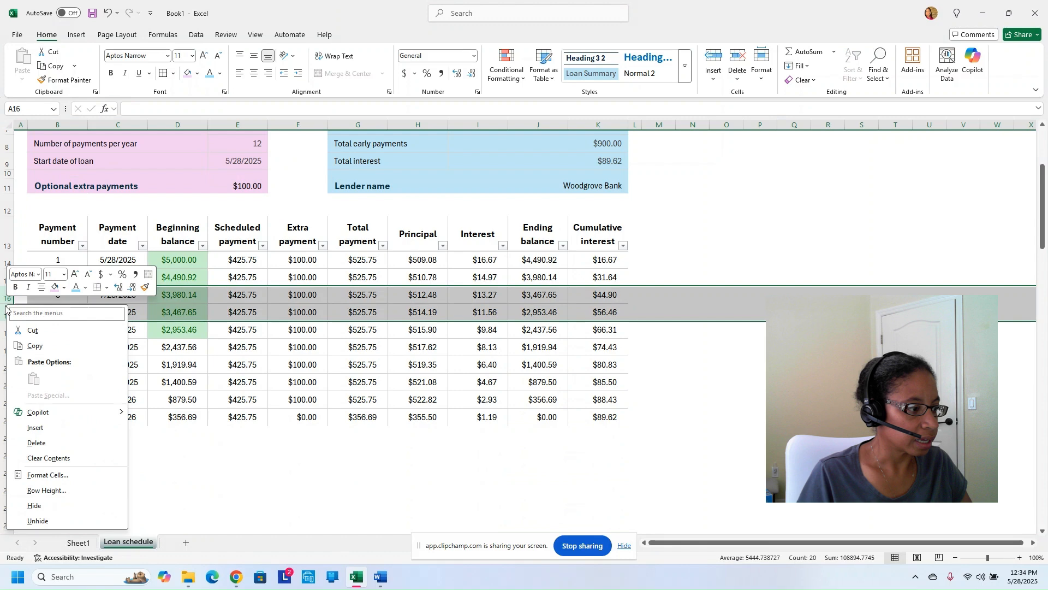
{"action": "left_click", "coordinate": [59, 506]}
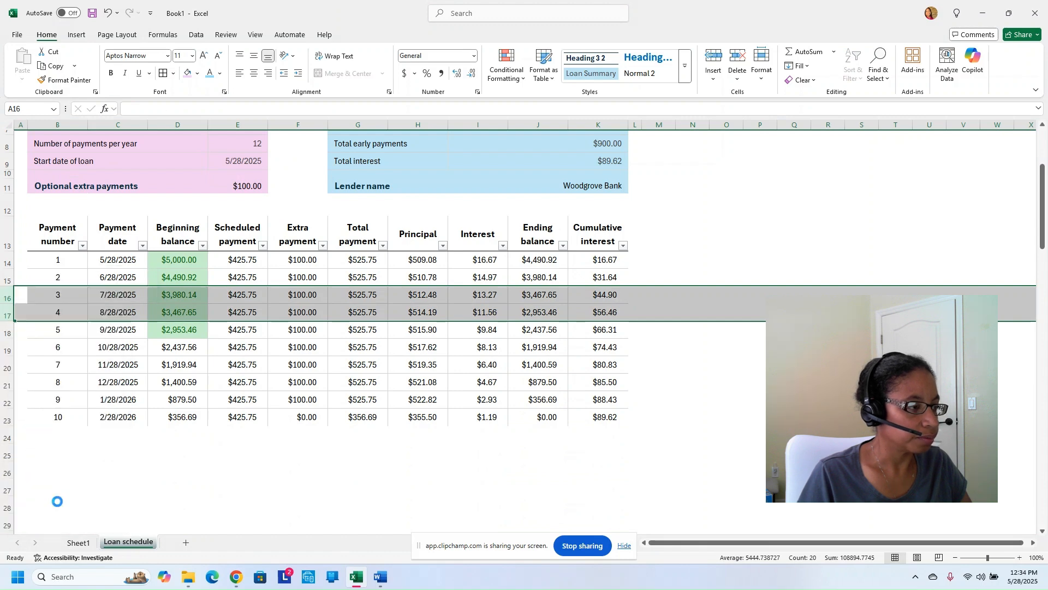
{"action": "left_click", "coordinate": [83, 349]}
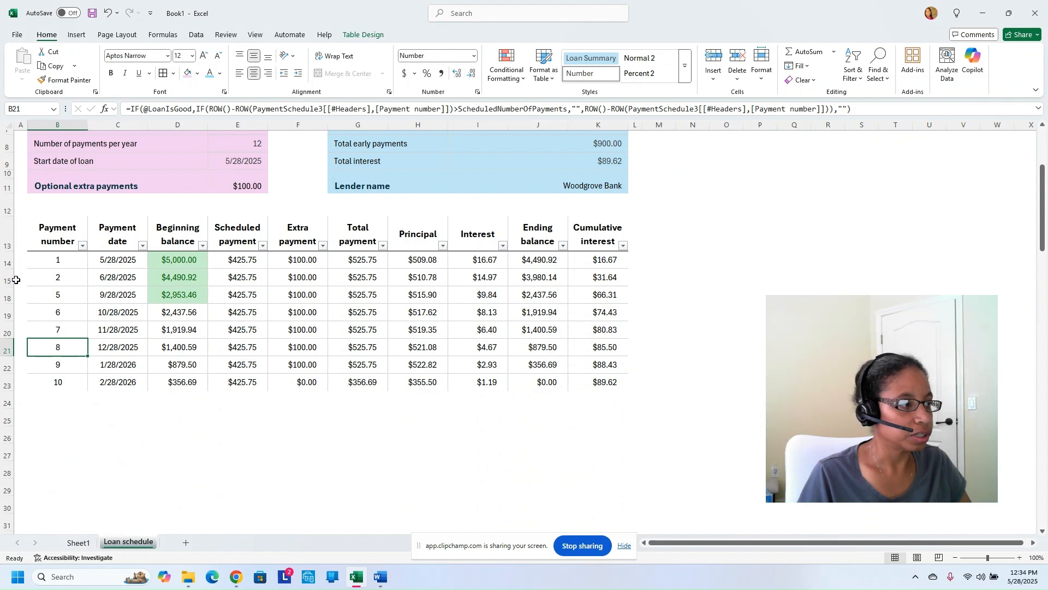
{"action": "left_click_drag", "start_coordinate": [7, 262], "coordinate": [7, 279]}
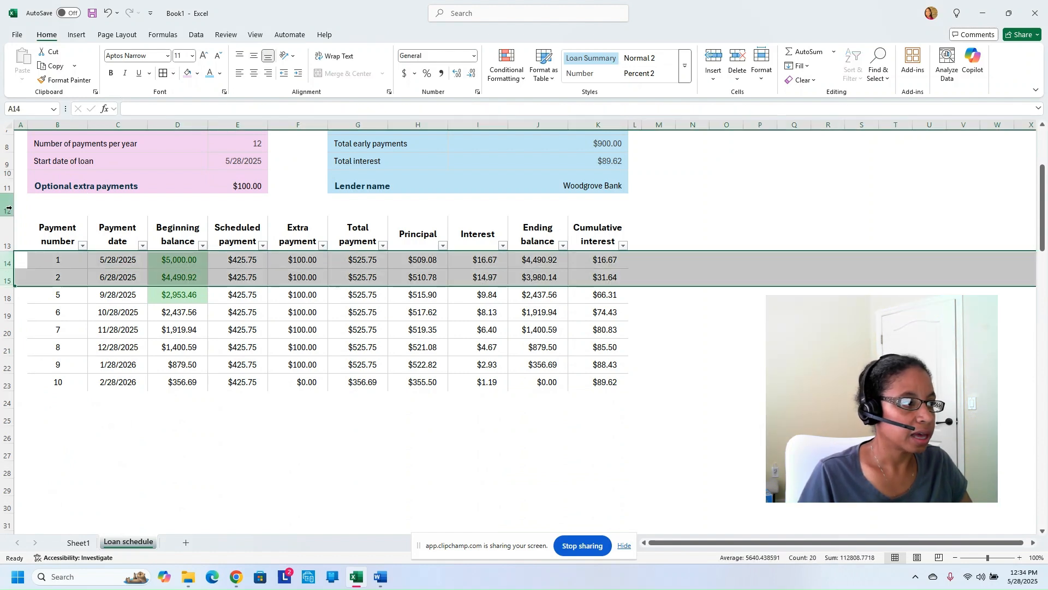
{"action": "left_click", "coordinate": [8, 126]}
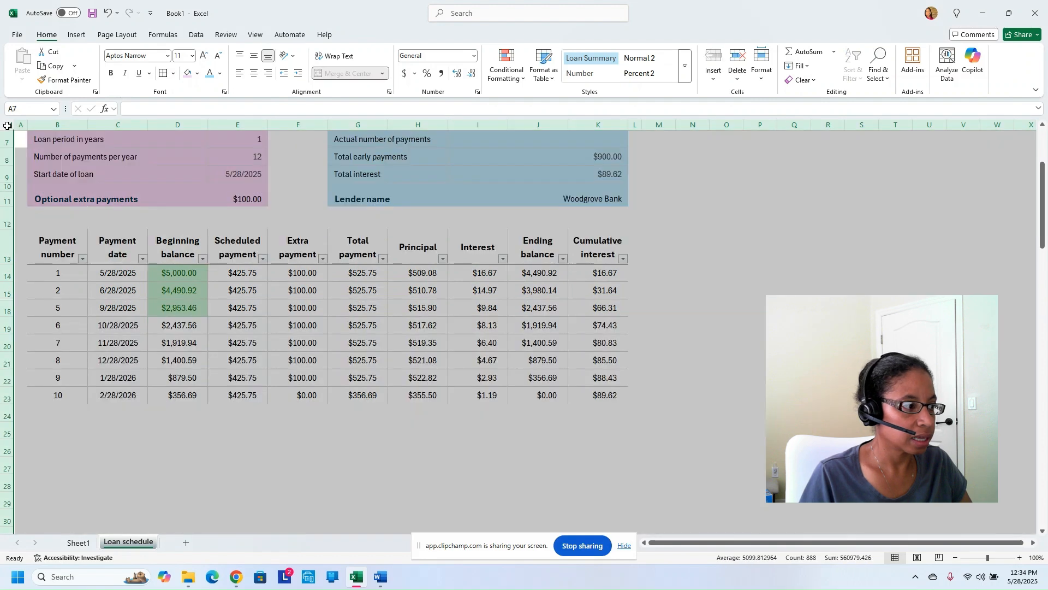
{"action": "right_click", "coordinate": [3, 238]}
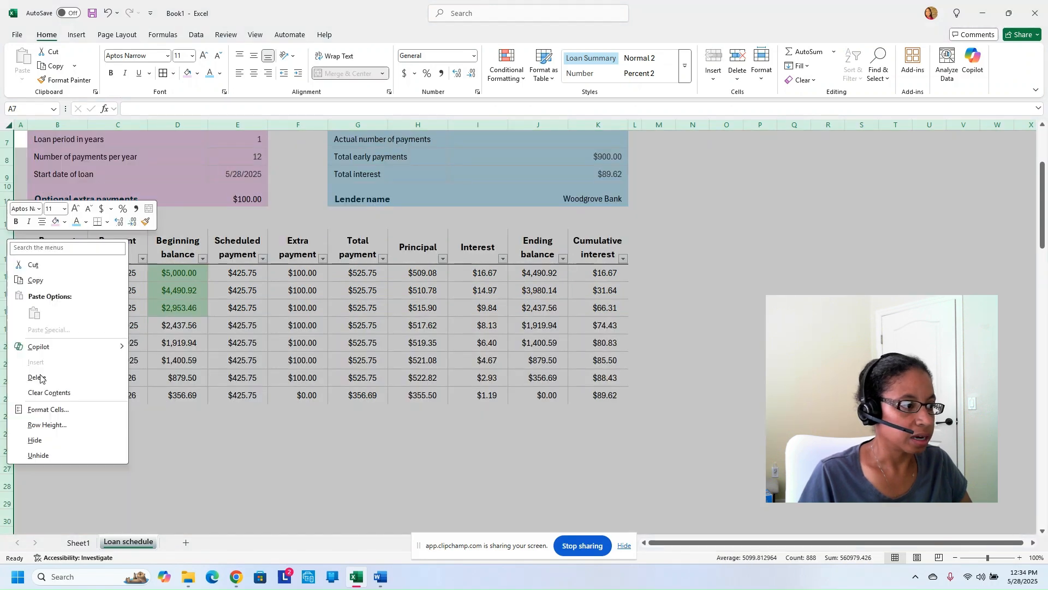
{"action": "left_click", "coordinate": [49, 455]}
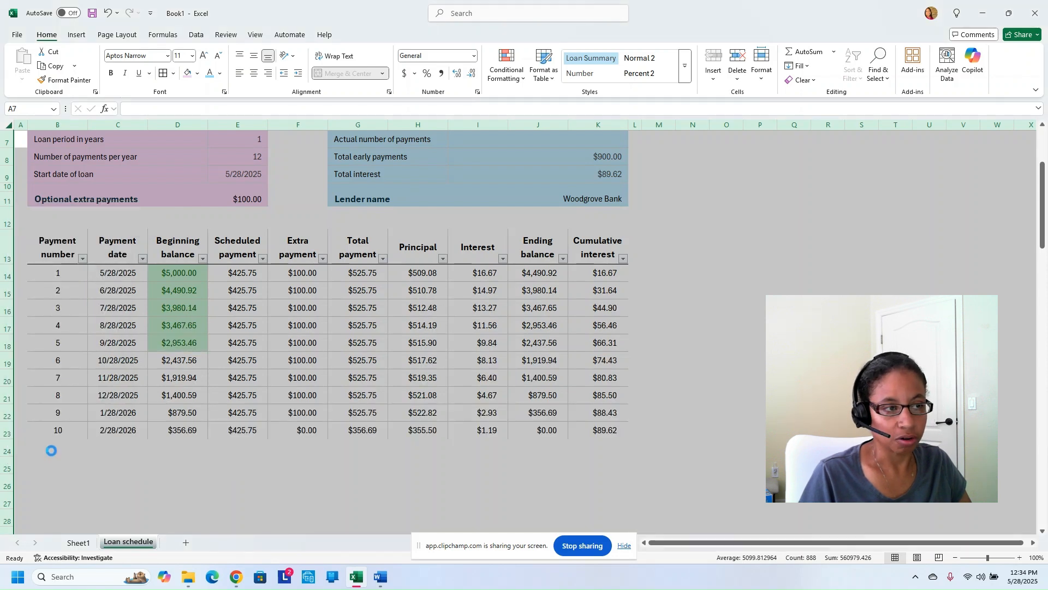
{"action": "left_click", "coordinate": [123, 378]}
{"action": "scroll", "coordinate": [144, 375], "scroll_direction": "up", "scroll_amount": 1}
{"action": "scroll", "coordinate": [143, 375], "scroll_direction": "up", "scroll_amount": 1}
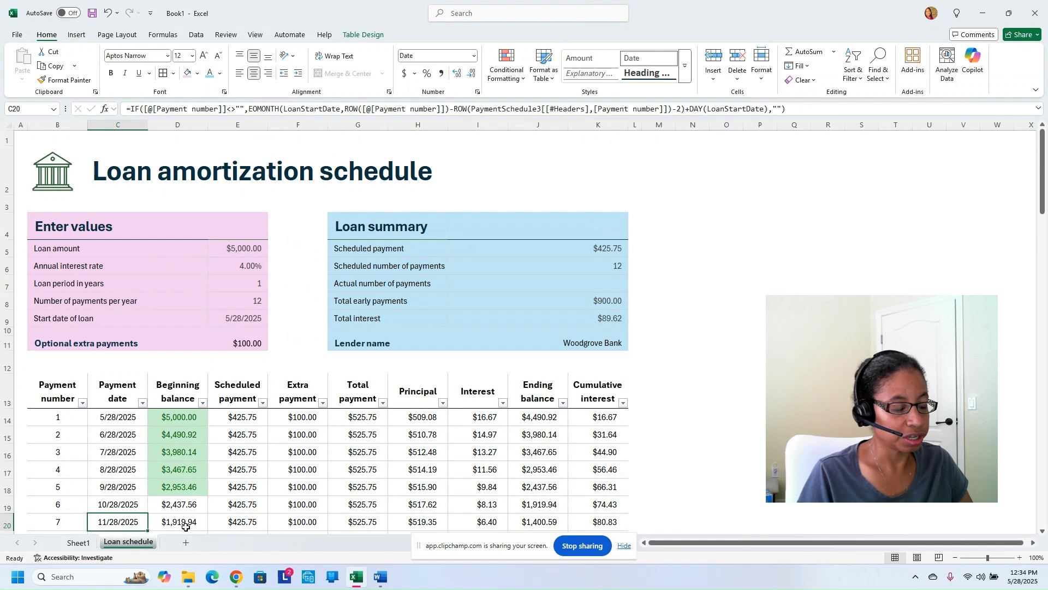
Add a new worksheet named 'Greatest Sheet', then return to Sheet1
{"action": "left_click", "coordinate": [186, 544]}
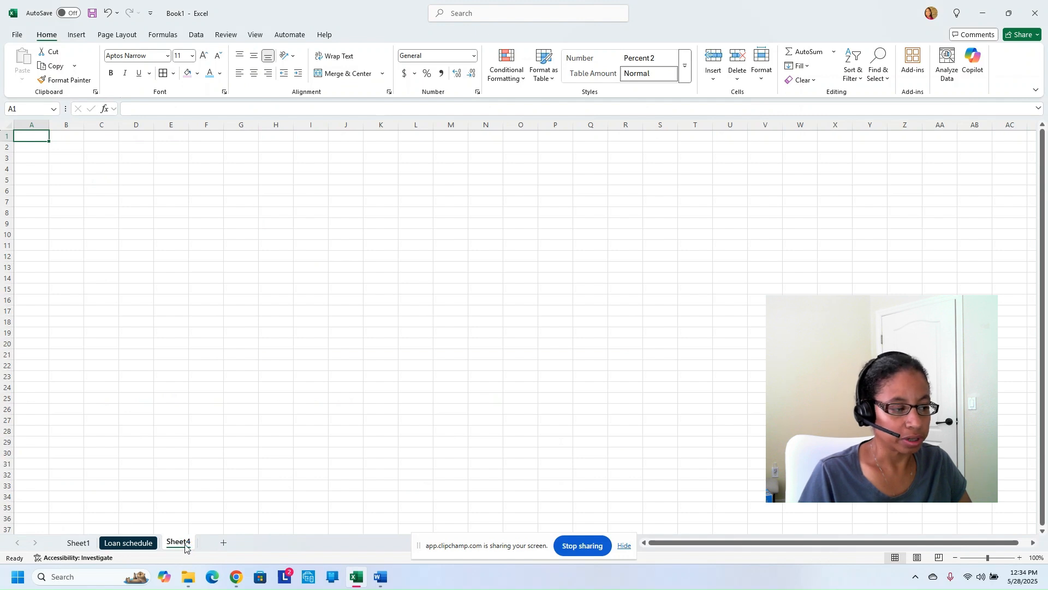
{"action": "double_click", "coordinate": [180, 543]}
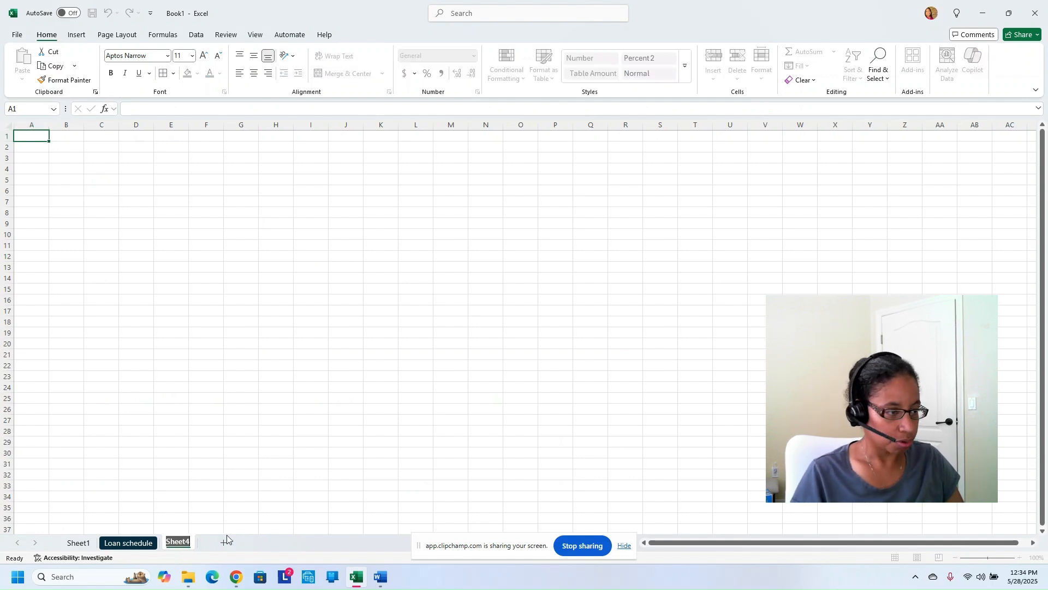
{"action": "type", "text": "Gre"}
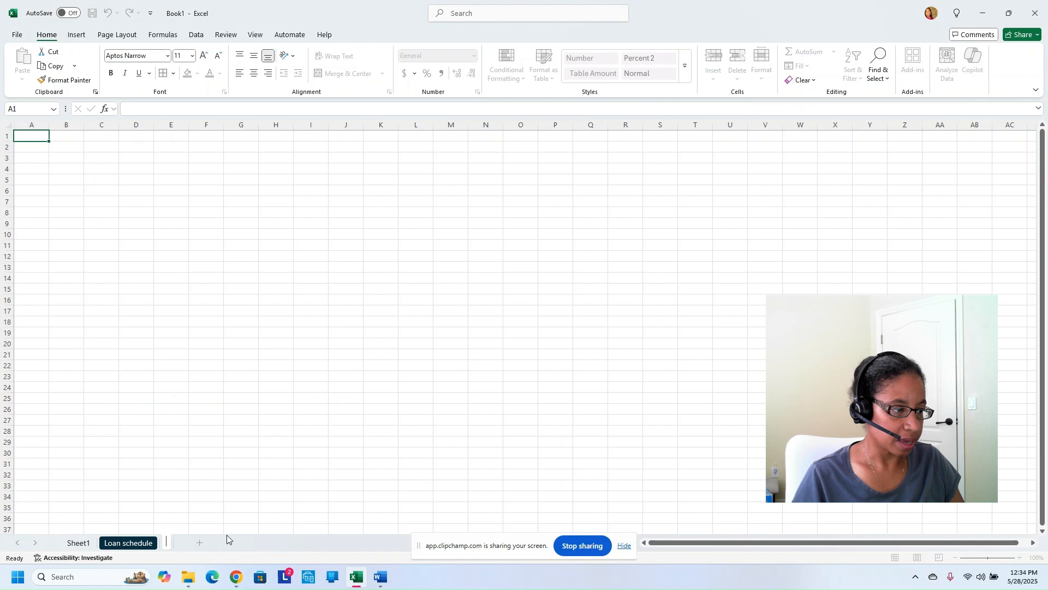
{"action": "type", "text": "atest"}
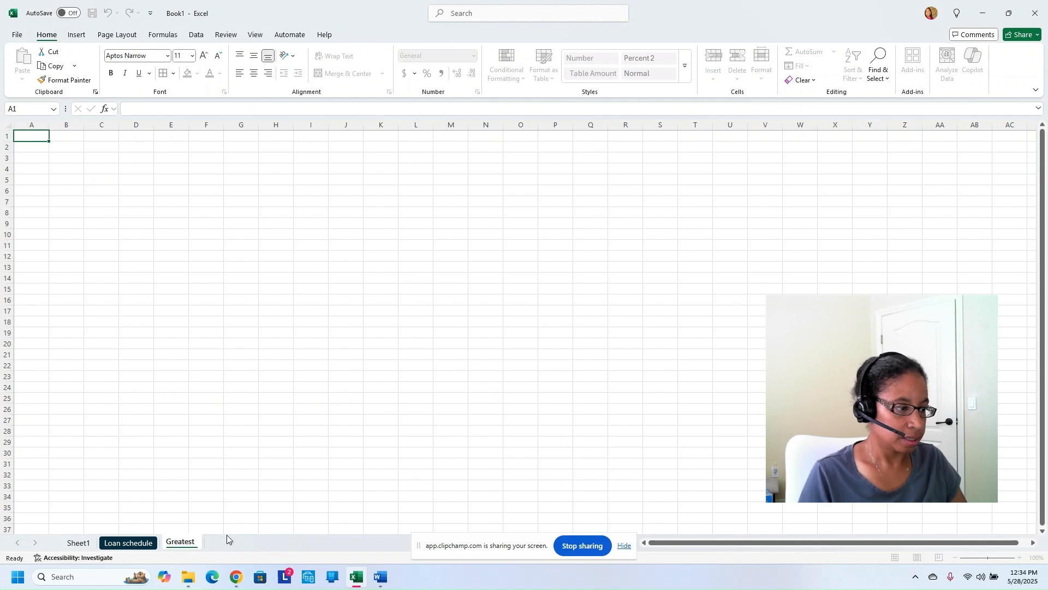
{"action": "type", "text": " Sheet"}
{"action": "left_click", "coordinate": [279, 484]}
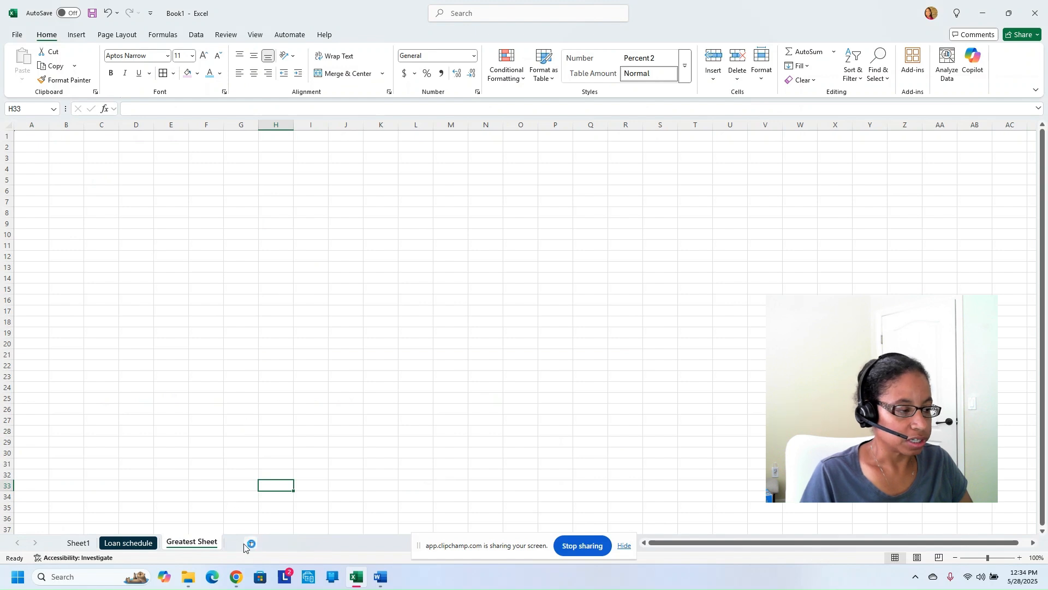
{"action": "left_click", "coordinate": [82, 543]}
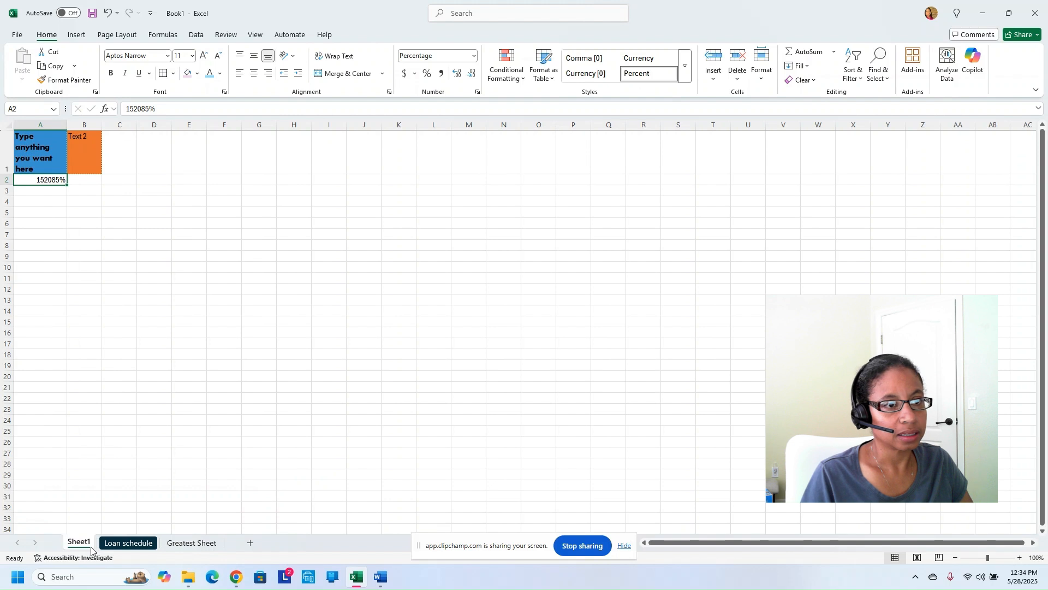